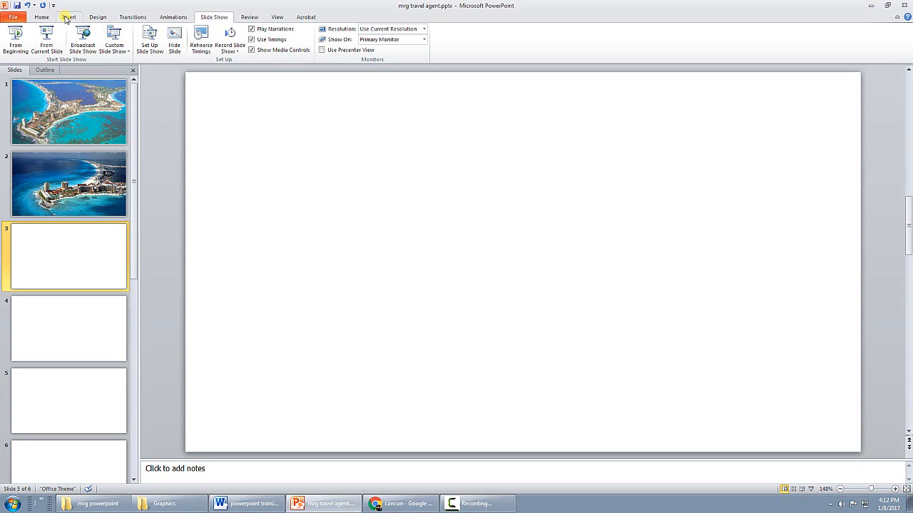
click(66, 18)
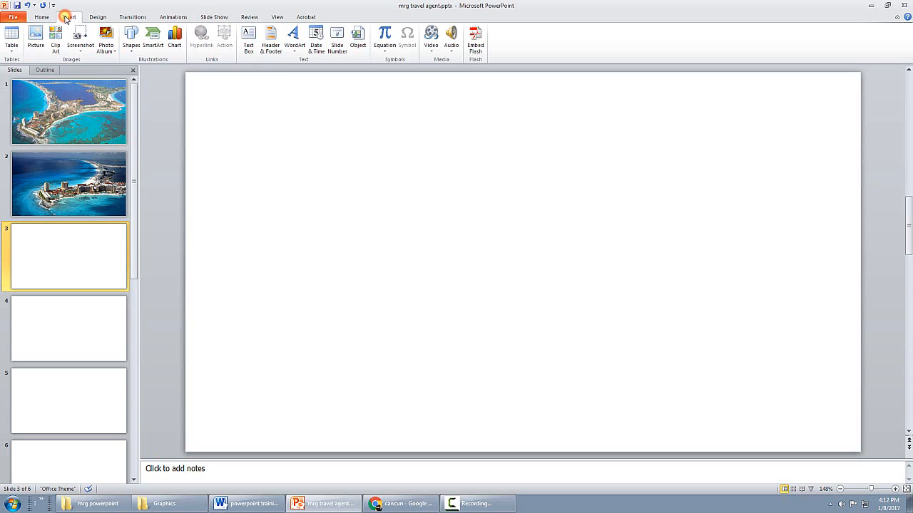
click(31, 39)
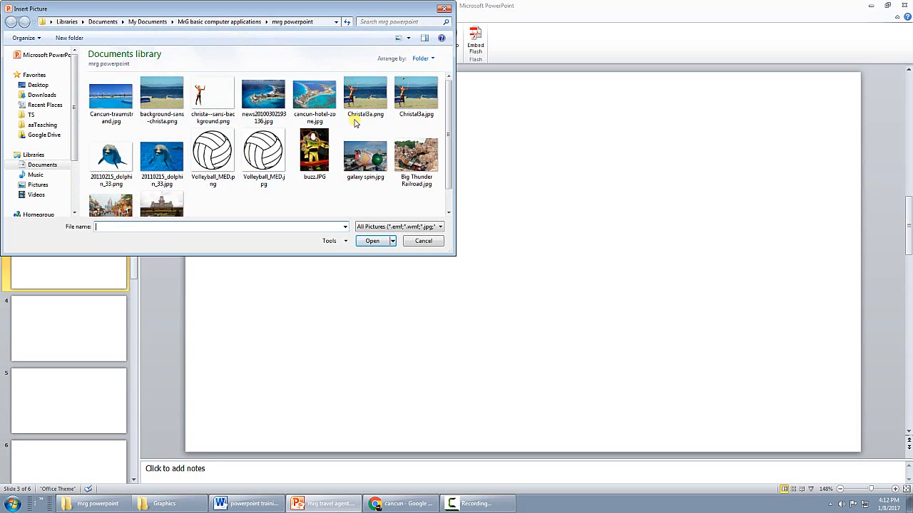
scroll(450, 125, down, 1)
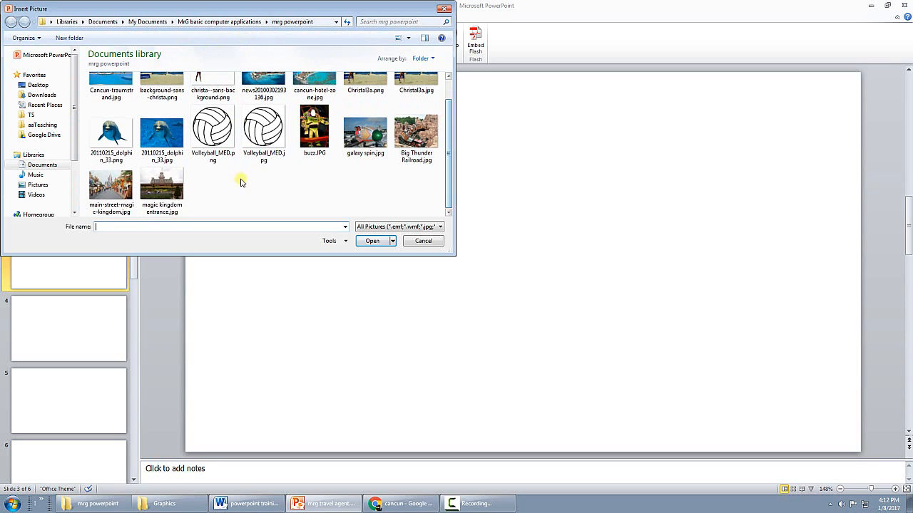
click(178, 186)
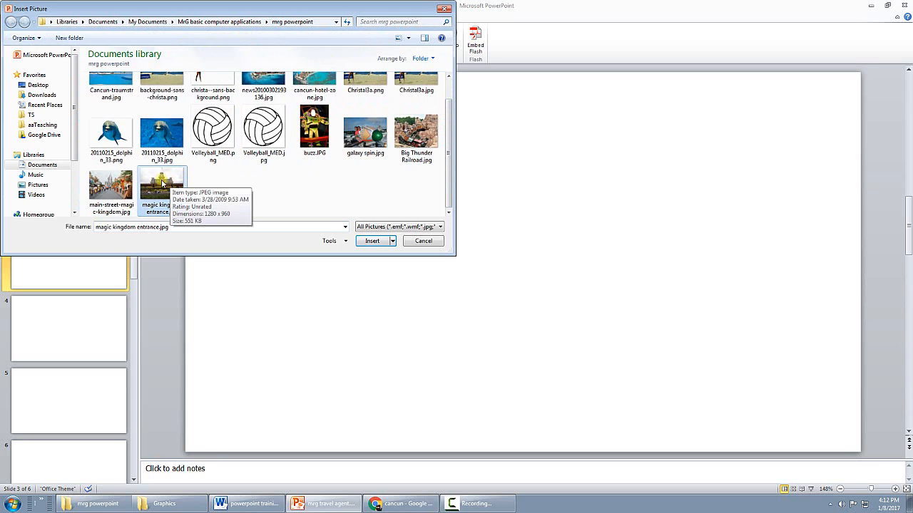
click(104, 184)
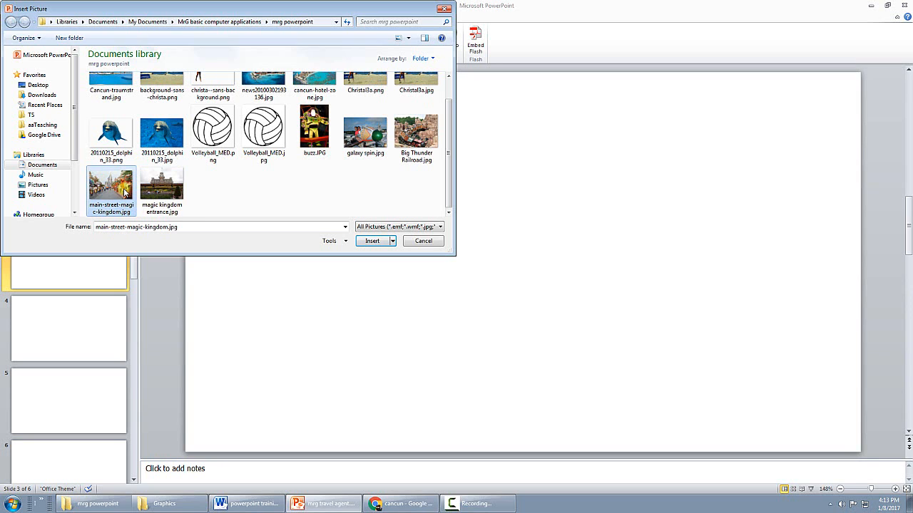
click(423, 241)
Fill the background of slide 3 with the picture main-street-magic-kingdom.jpg
right_click(451, 214)
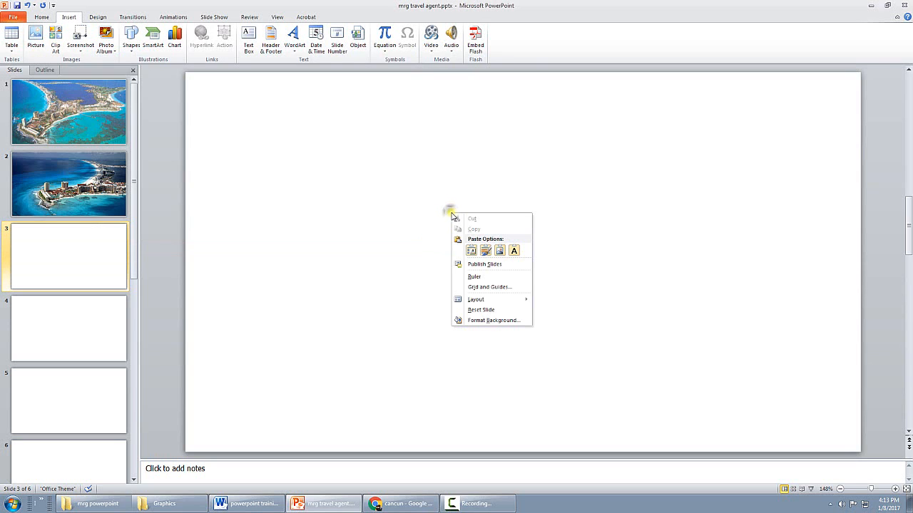
click(496, 321)
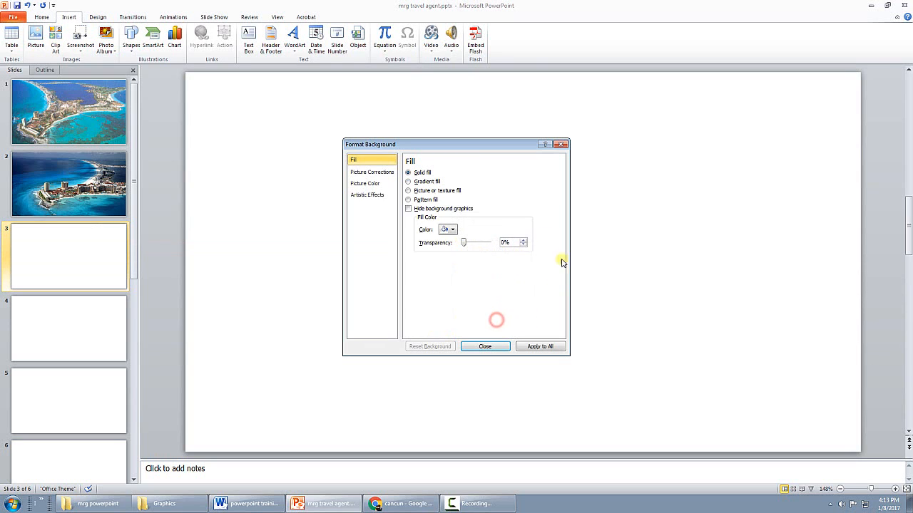
click(409, 192)
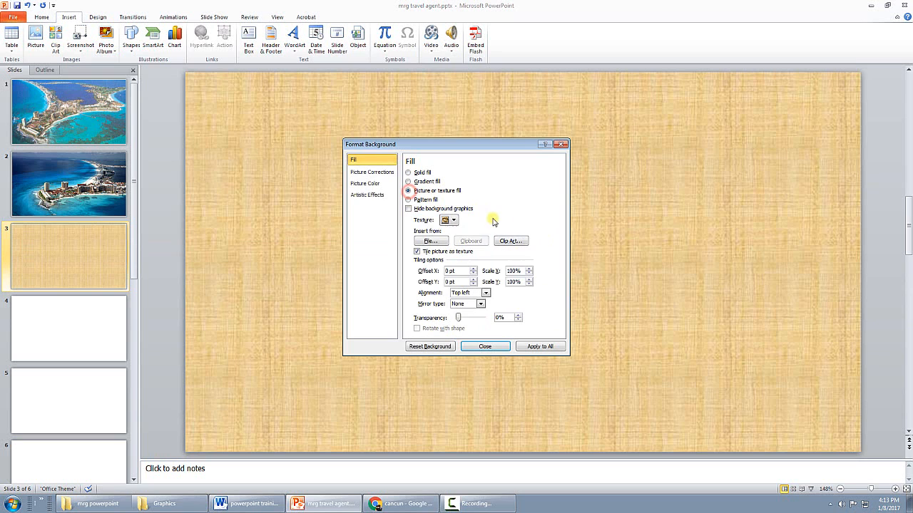
click(431, 240)
click(469, 337)
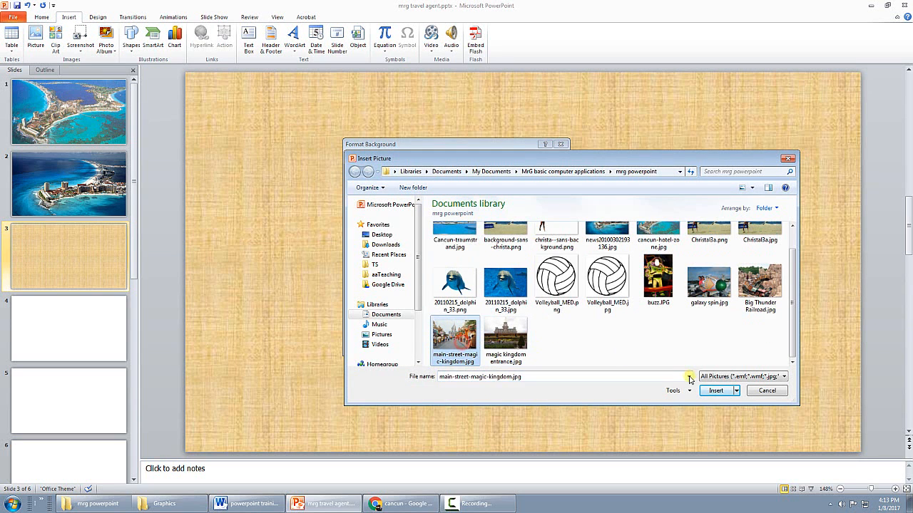
click(716, 390)
click(489, 347)
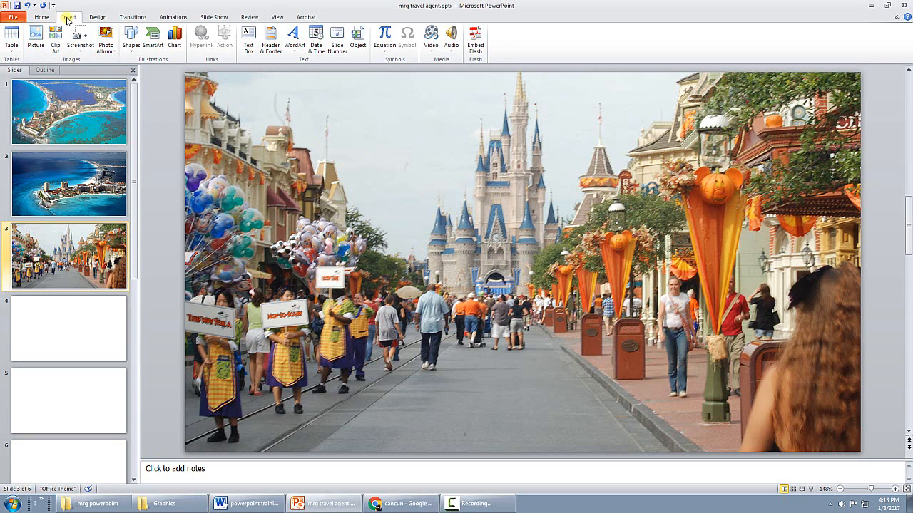
Insert the picture buzz.JPG onto slide 3
click(36, 34)
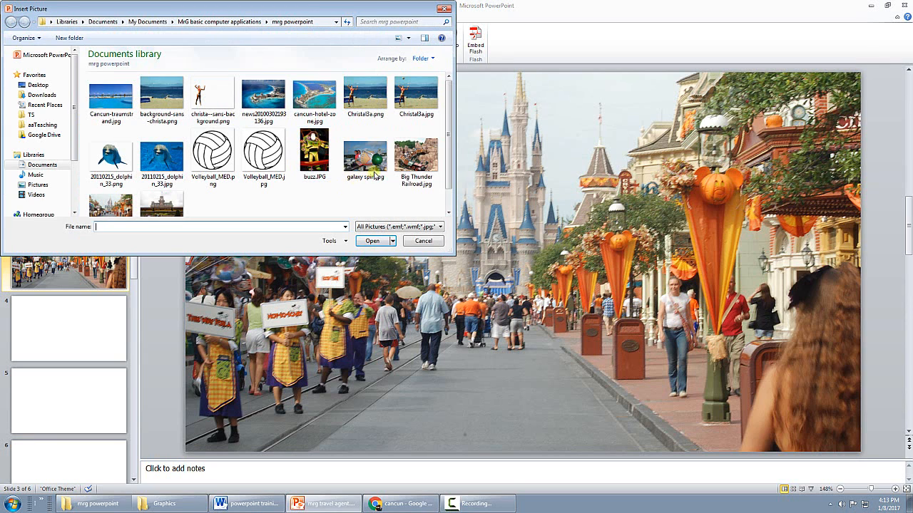
click(307, 150)
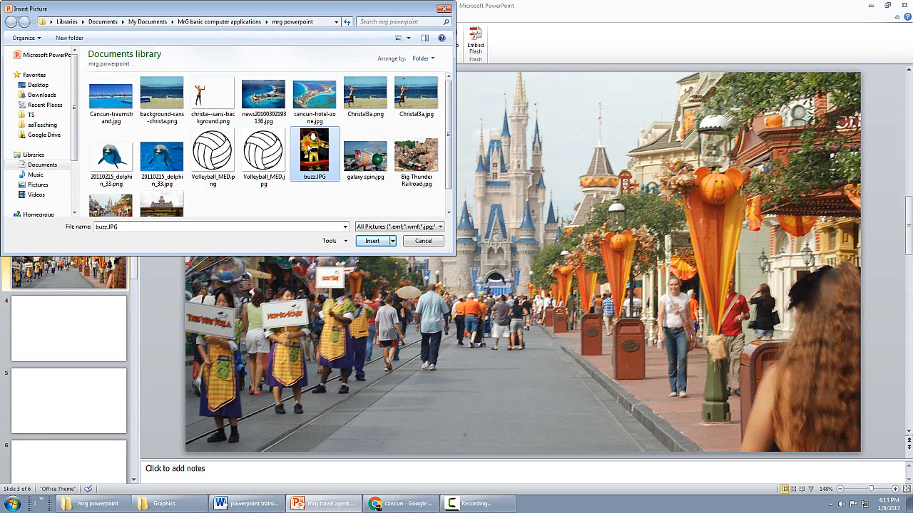
click(374, 241)
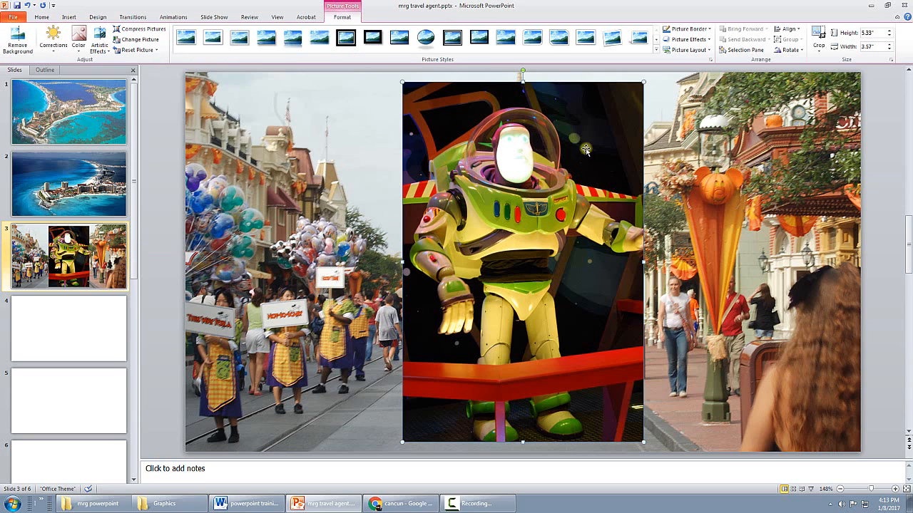
Shrink the Buzz picture, move it up, and stretch it out of proportion to about 2.83" high by 2.25" wide
drag(642, 82, 518, 268)
drag(482, 327, 455, 169)
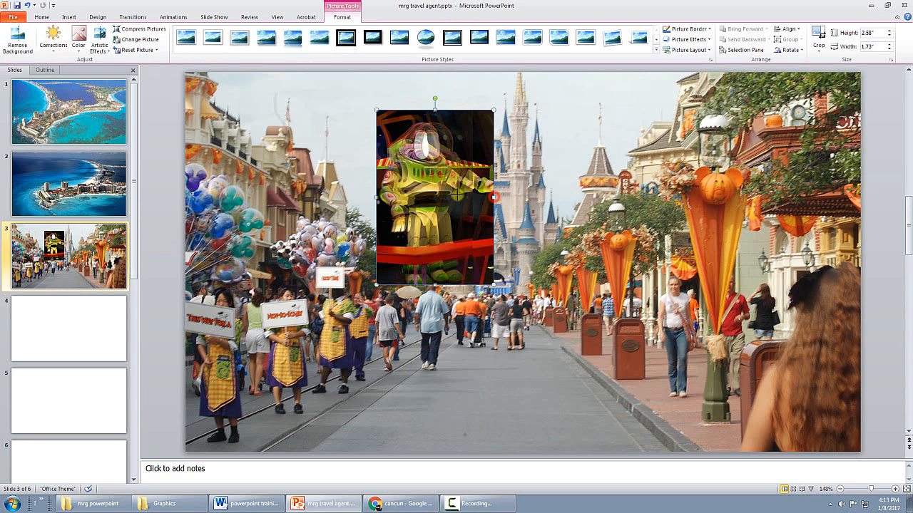
drag(443, 200, 473, 200)
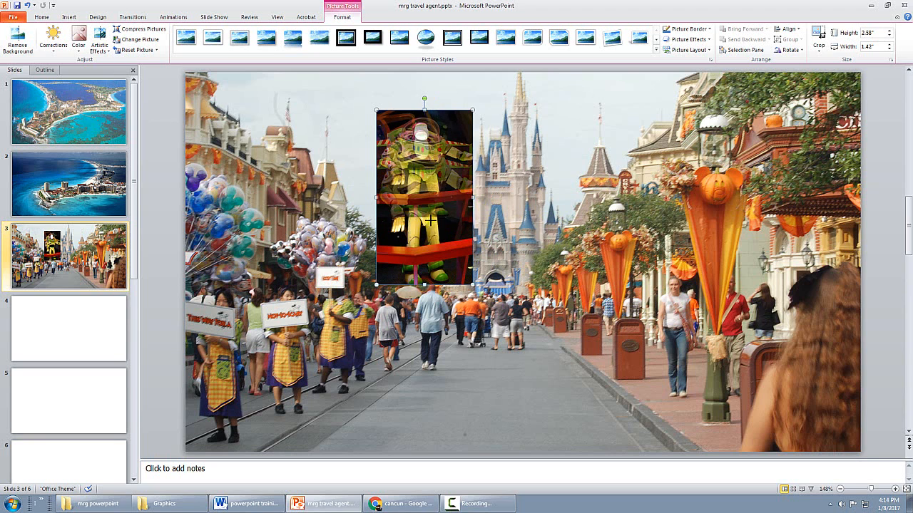
drag(424, 285, 531, 258)
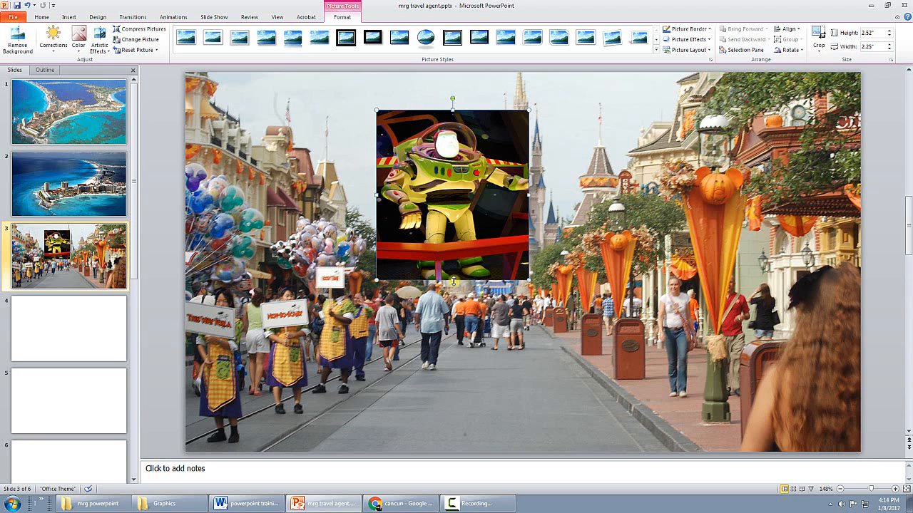
drag(453, 281, 453, 302)
Reset the distorted Buzz picture to its original size
right_click(477, 231)
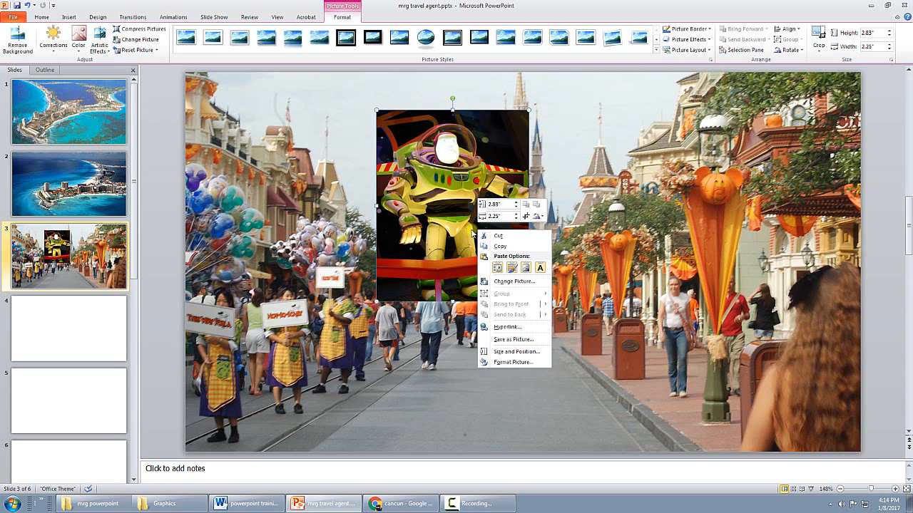
click(471, 218)
right_click(472, 227)
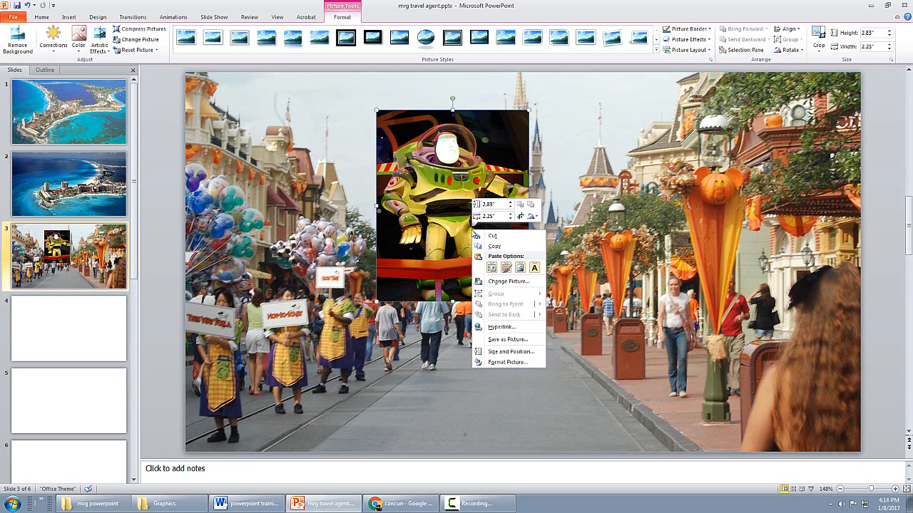
click(504, 352)
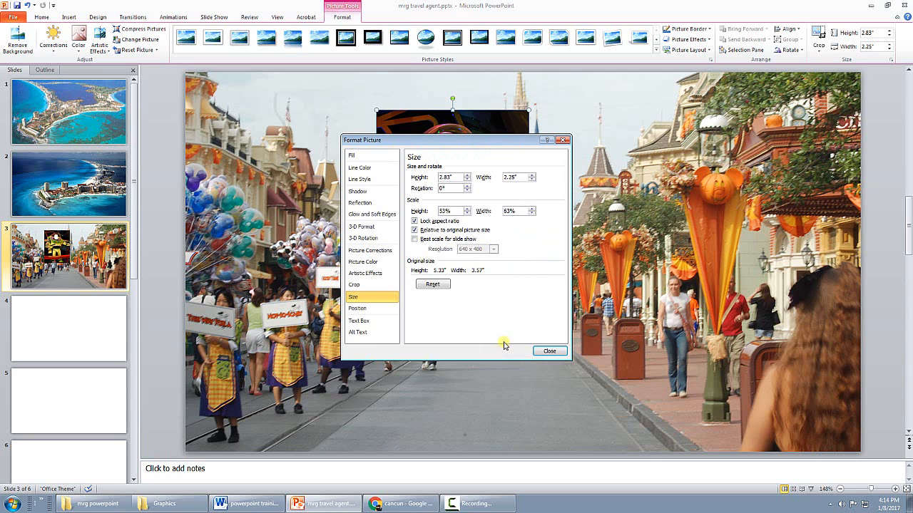
click(431, 284)
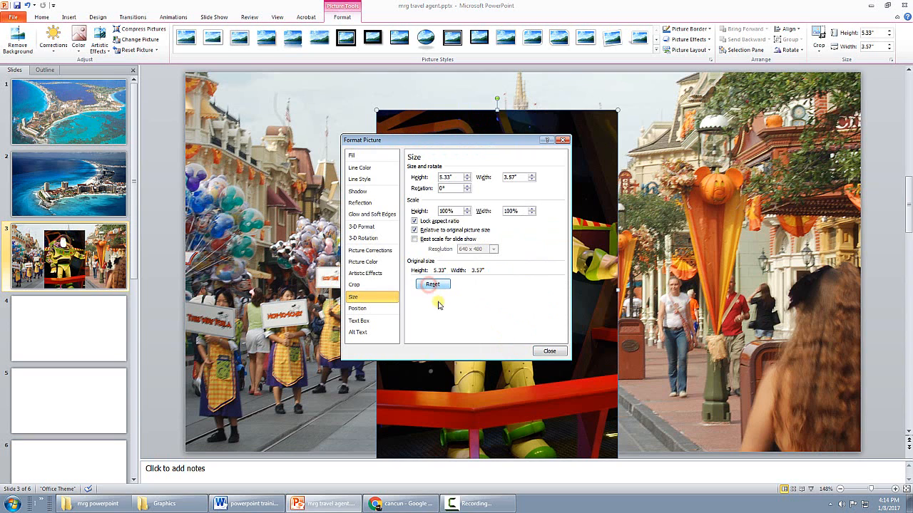
click(548, 351)
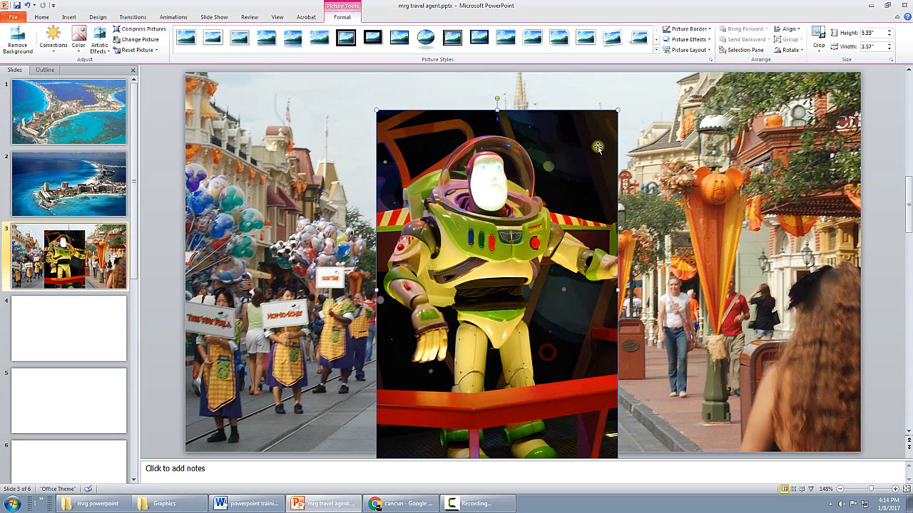
Shrink the Buzz picture proportionally to about 2.83" by 1.9" and move it to the upper-left area of the slide
drag(616, 110, 504, 279)
drag(464, 316, 295, 126)
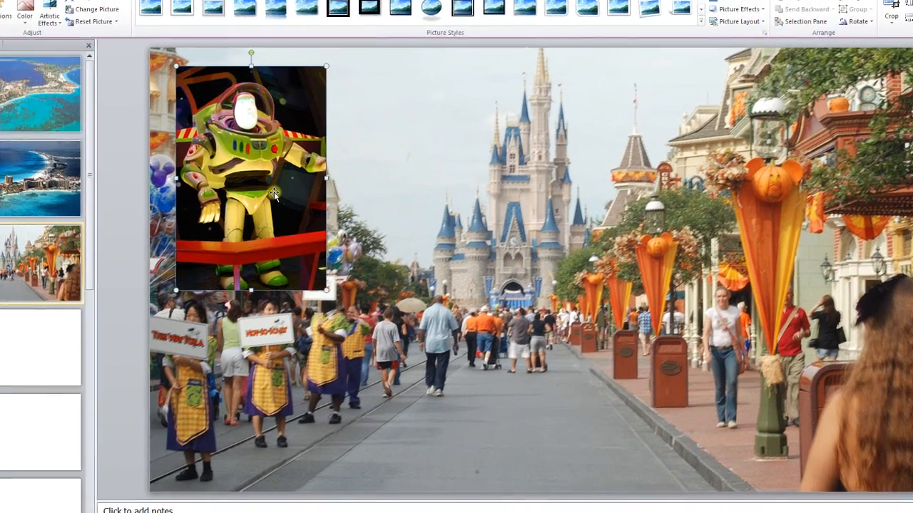
right_click(312, 194)
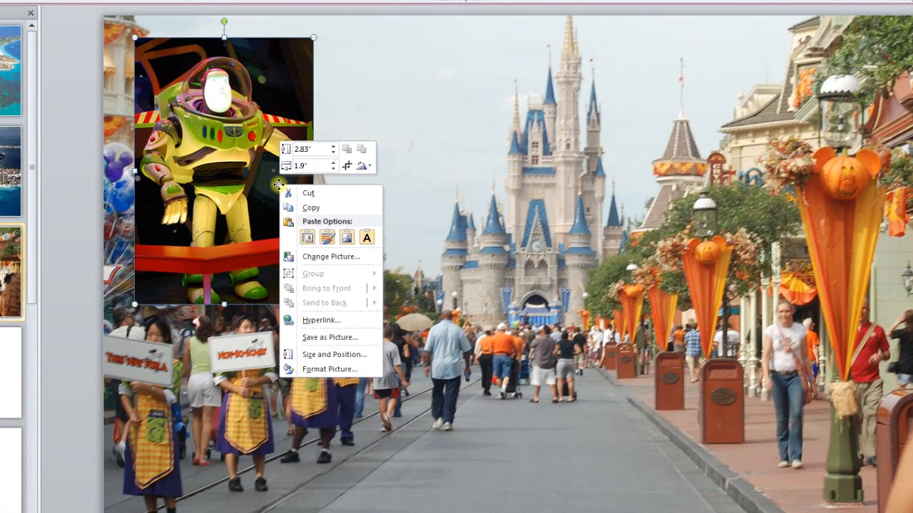
click(344, 368)
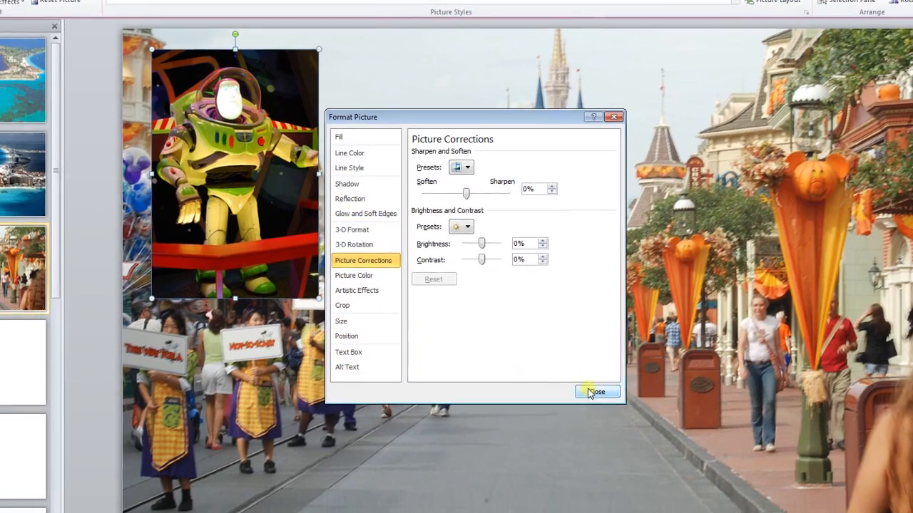
click(611, 404)
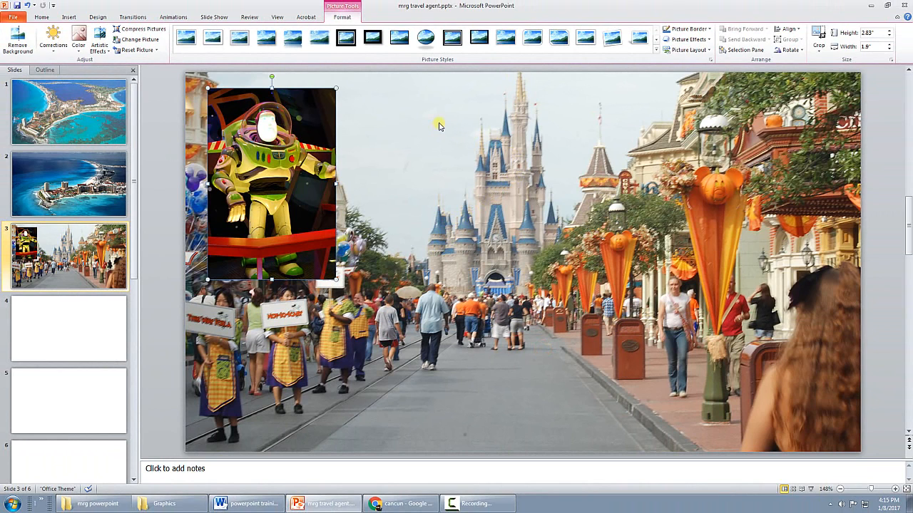
Move the Buzz picture across to just beside the castle's left edge and keep it selected
drag(284, 138, 428, 172)
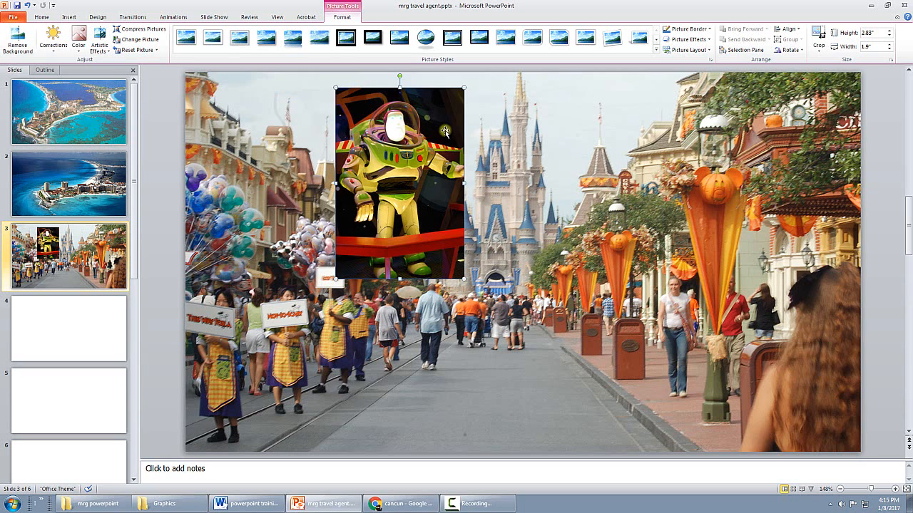
click(519, 116)
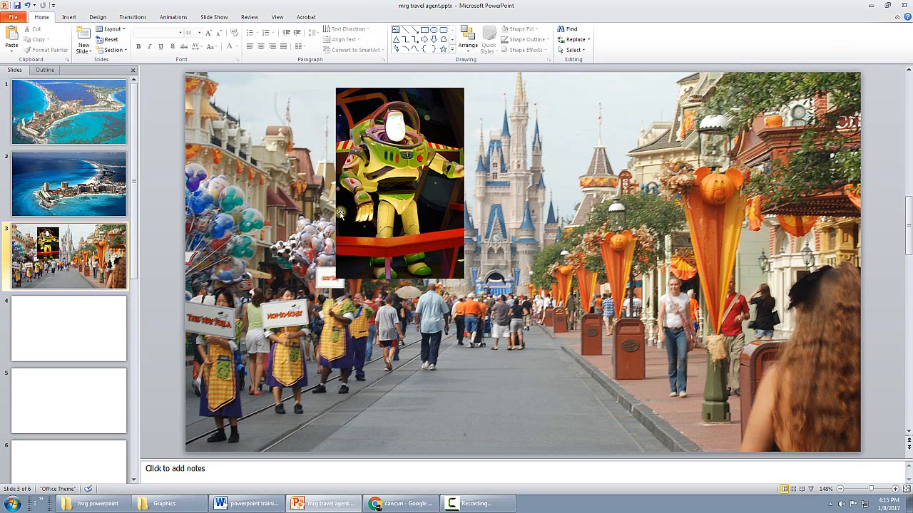
click(421, 163)
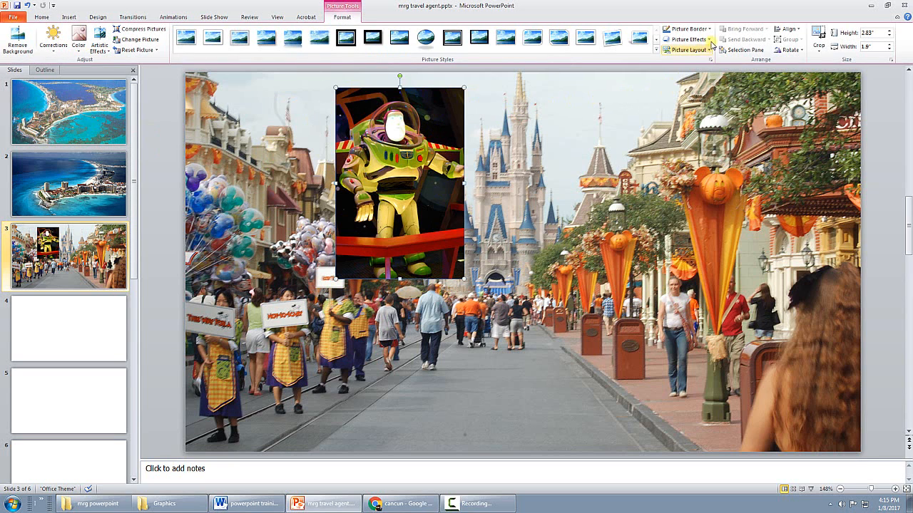
click(656, 50)
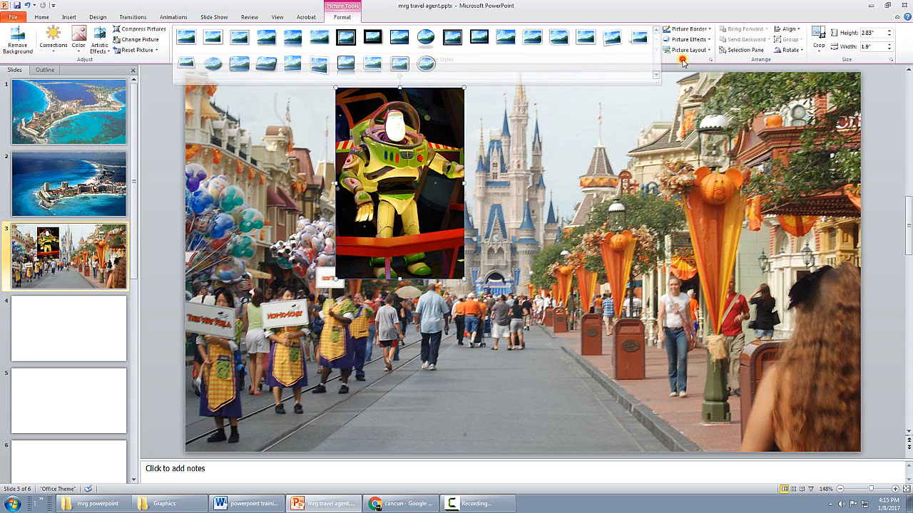
click(624, 91)
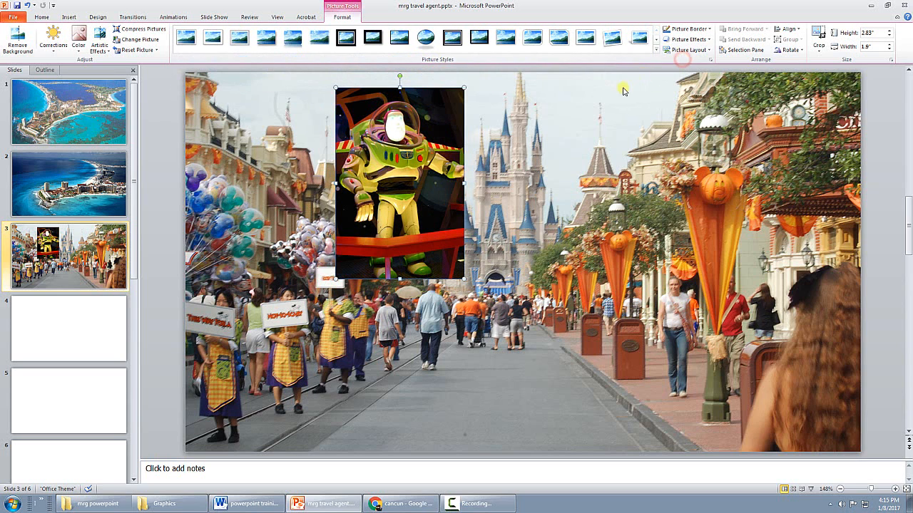
click(709, 51)
click(709, 51)
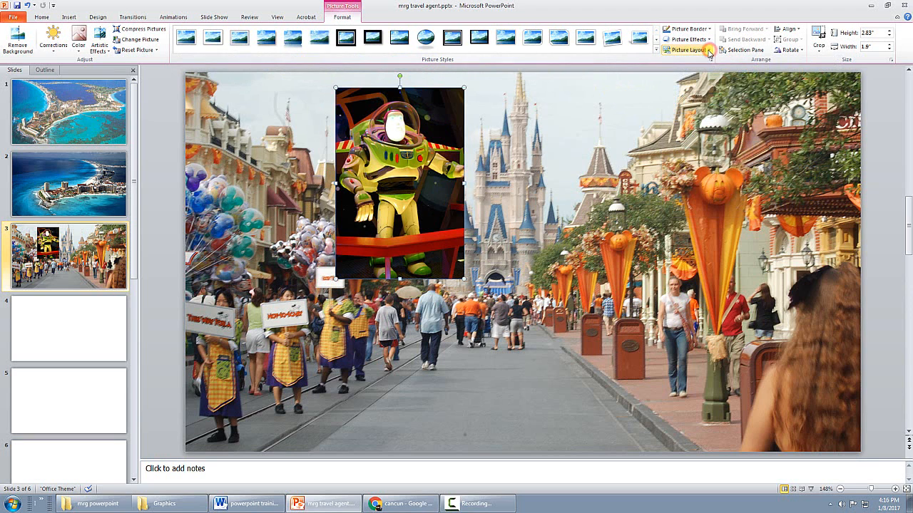
Give the Buzz picture a red border with a weight of 4½ pt
click(707, 29)
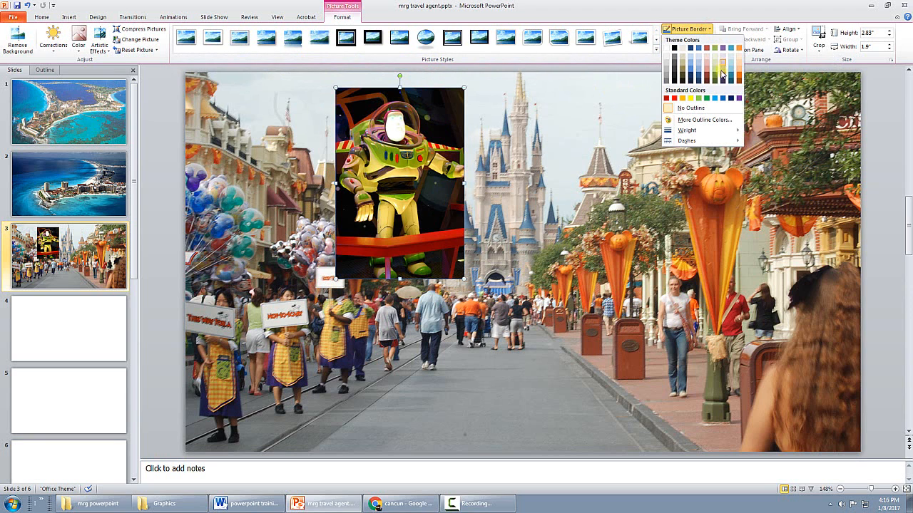
click(673, 98)
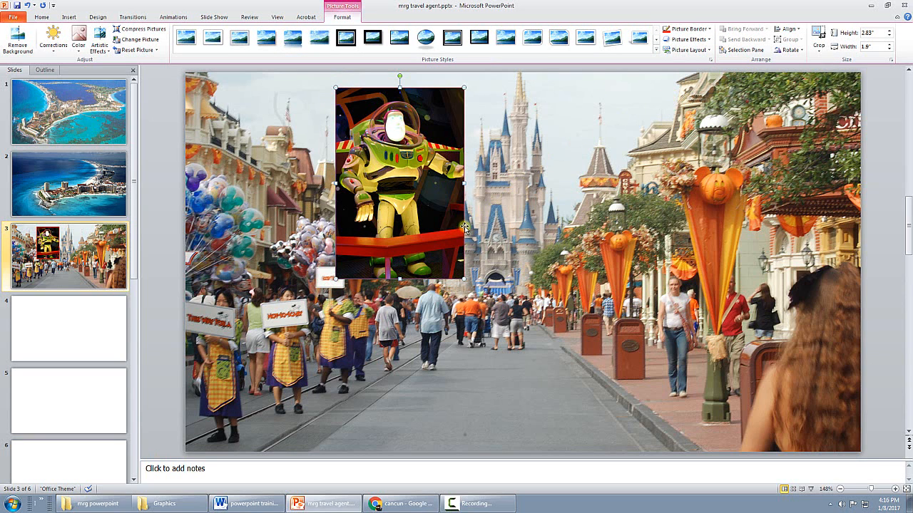
click(708, 28)
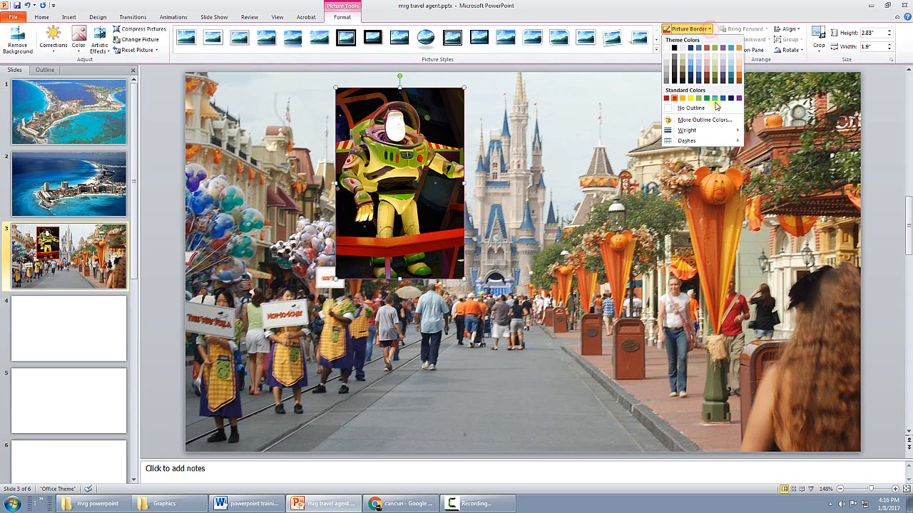
mouse_move(710, 133)
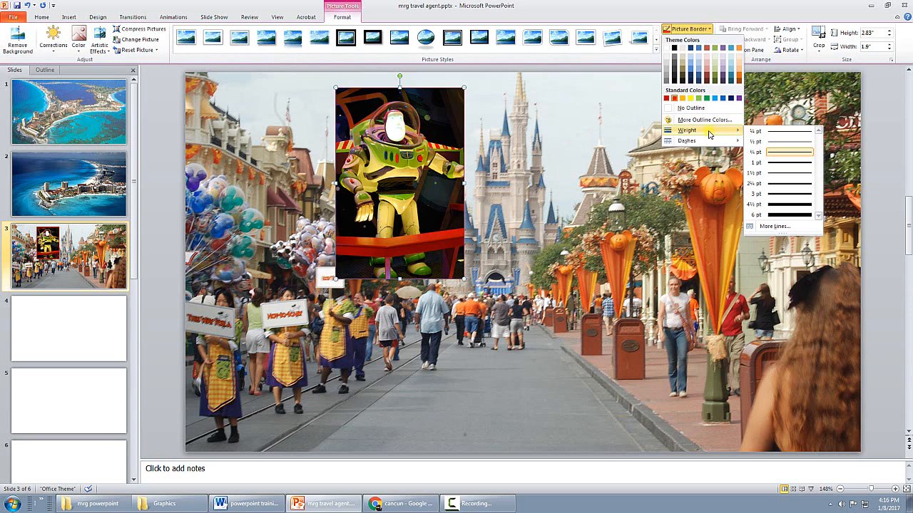
click(773, 204)
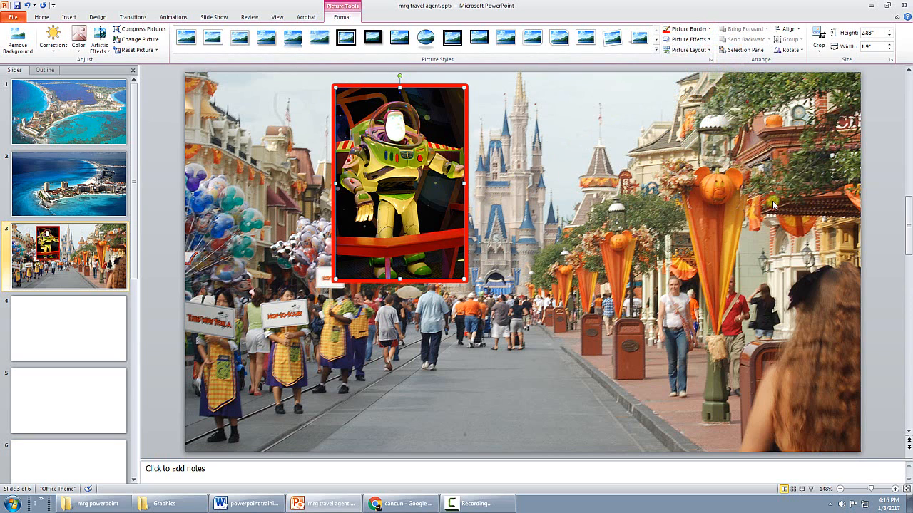
Add an outer shadow to the Buzz picture that is offset toward its top edge
click(710, 43)
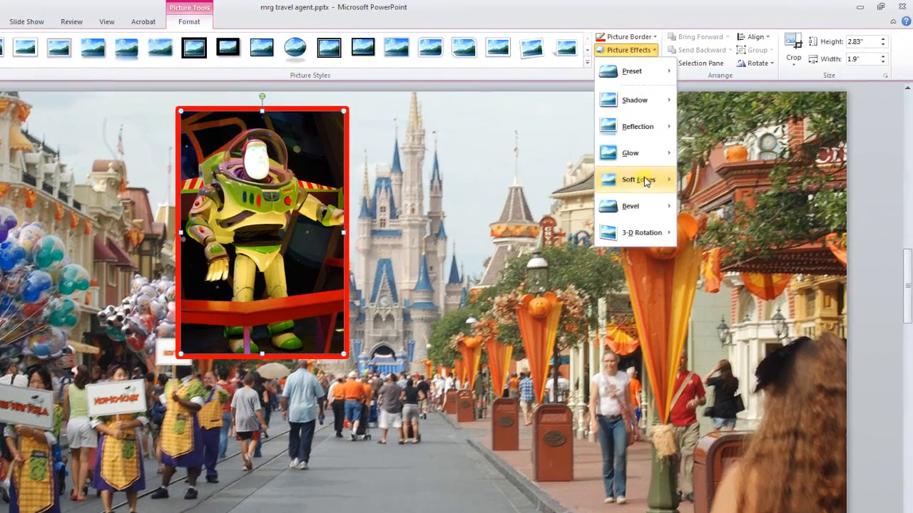
mouse_move(634, 233)
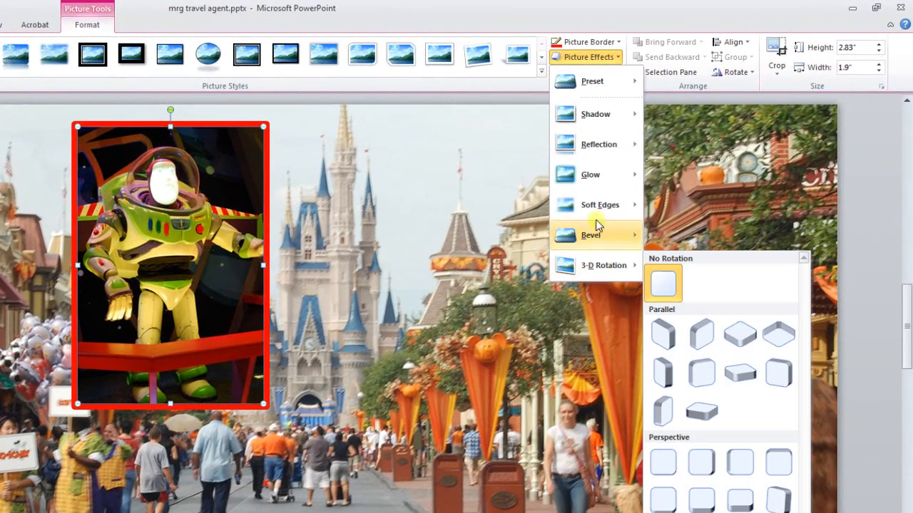
mouse_move(603, 118)
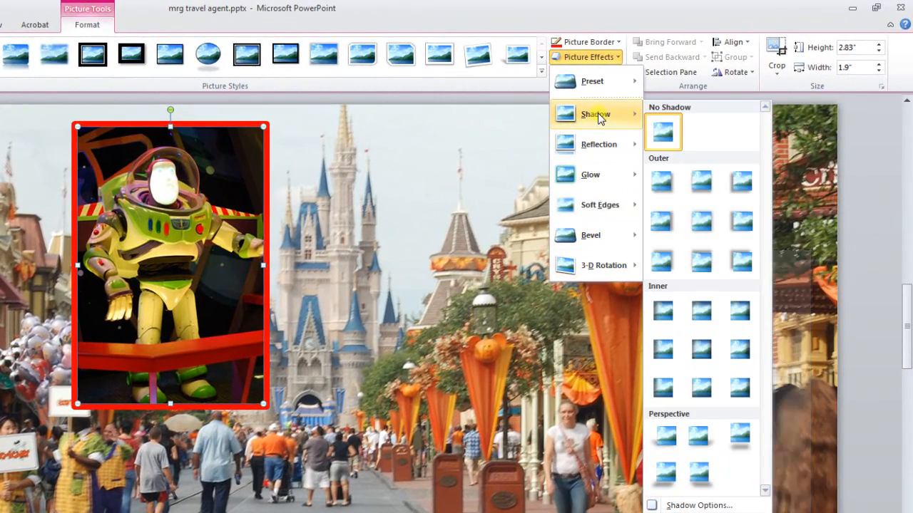
click(700, 261)
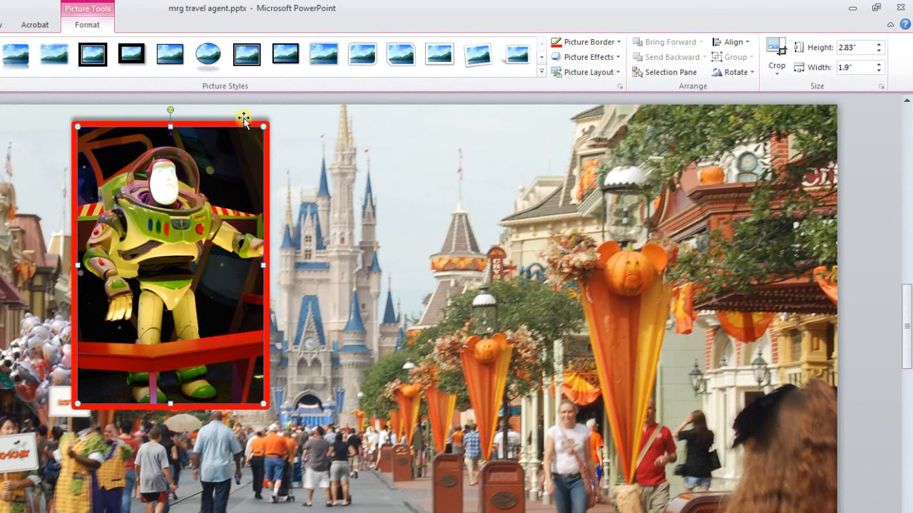
Apply a bevel effect from the last row of bevel presets to the Buzz picture
click(588, 57)
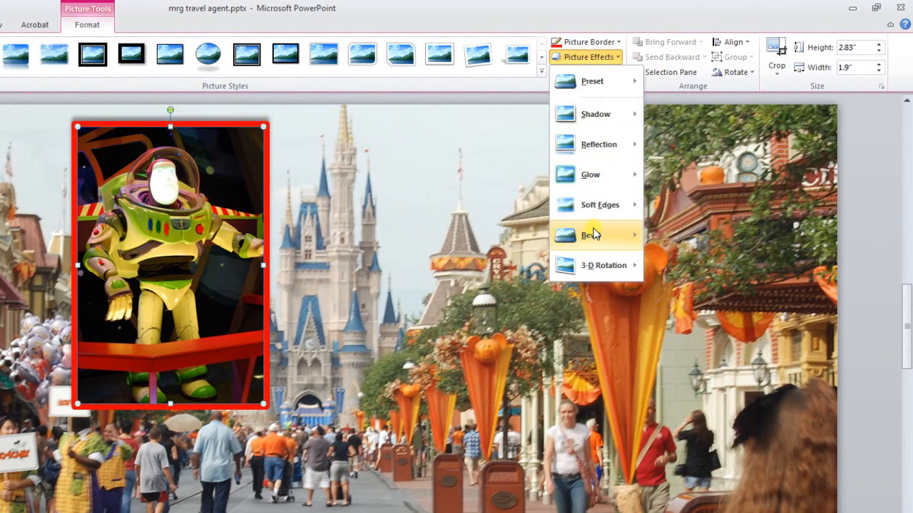
mouse_move(599, 236)
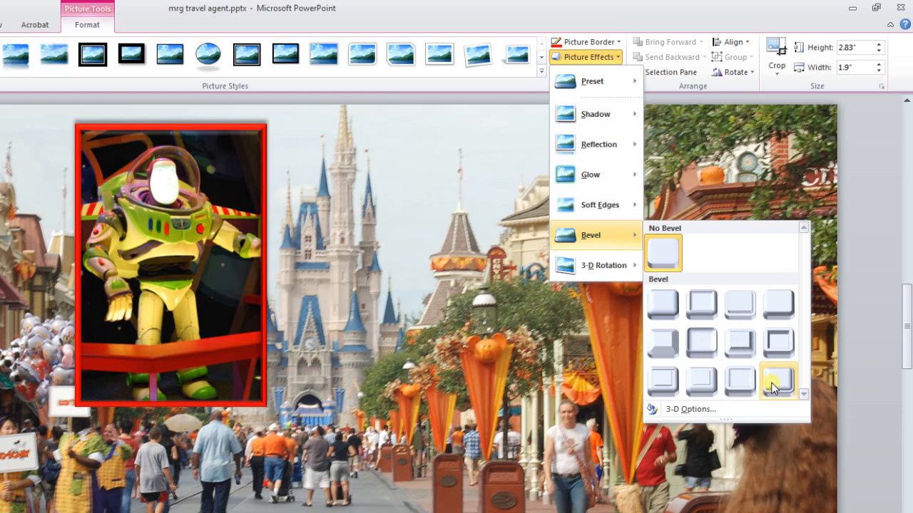
click(740, 380)
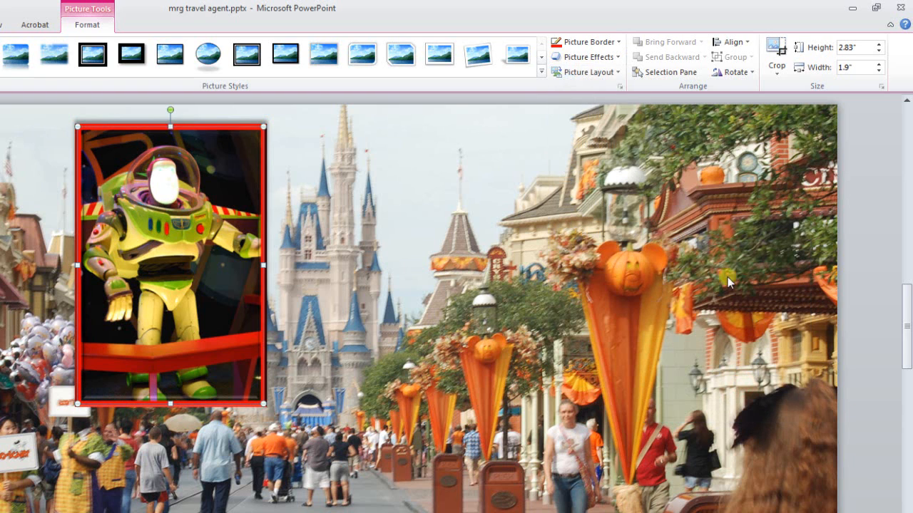
Surround the Buzz picture with a soft red glow effect
click(588, 57)
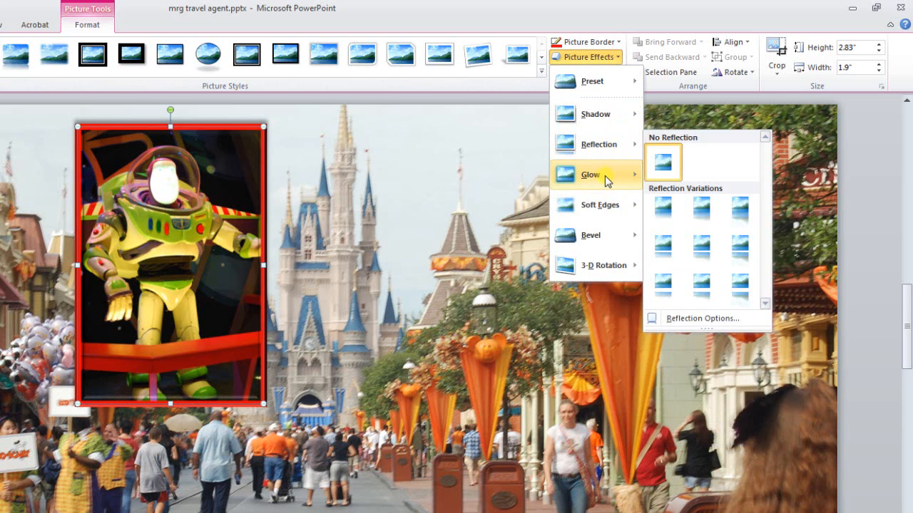
mouse_move(605, 181)
click(702, 350)
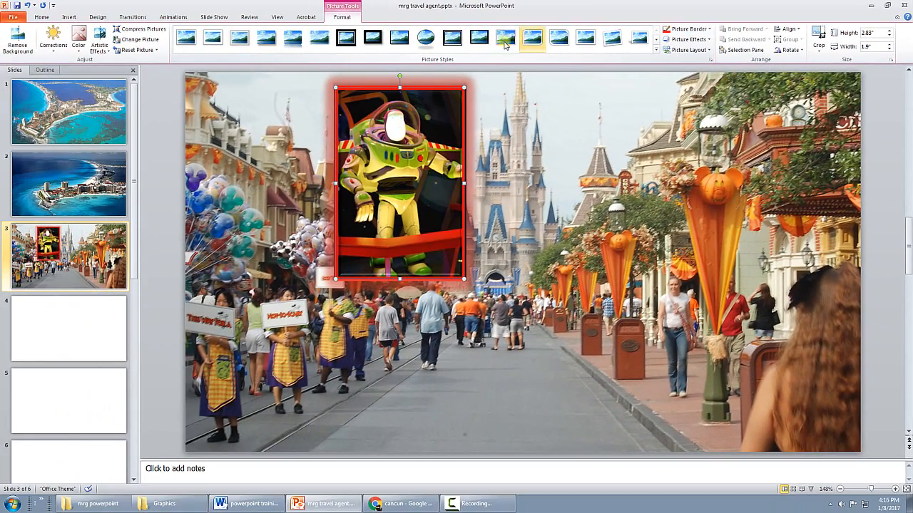
Try a painted effect and Pencil Sketch on the Buzz picture, and set the artistic effect back to None
click(99, 43)
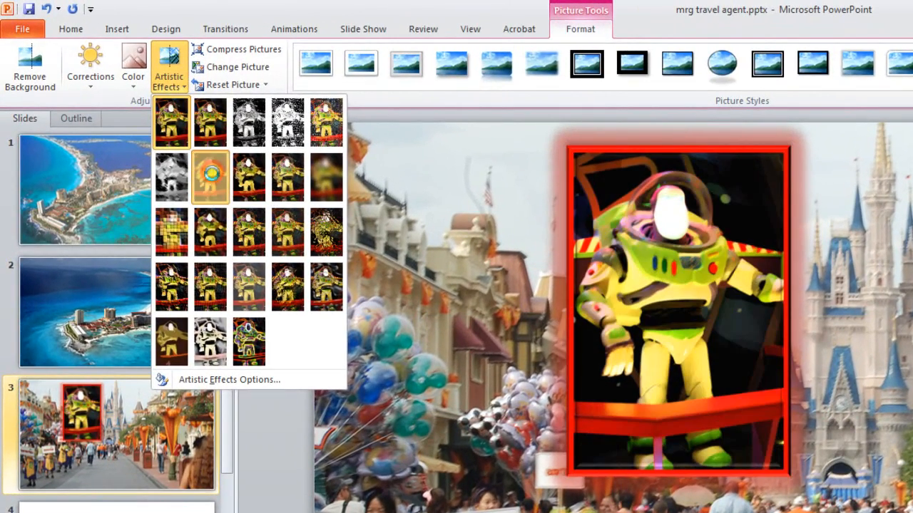
click(210, 178)
click(169, 80)
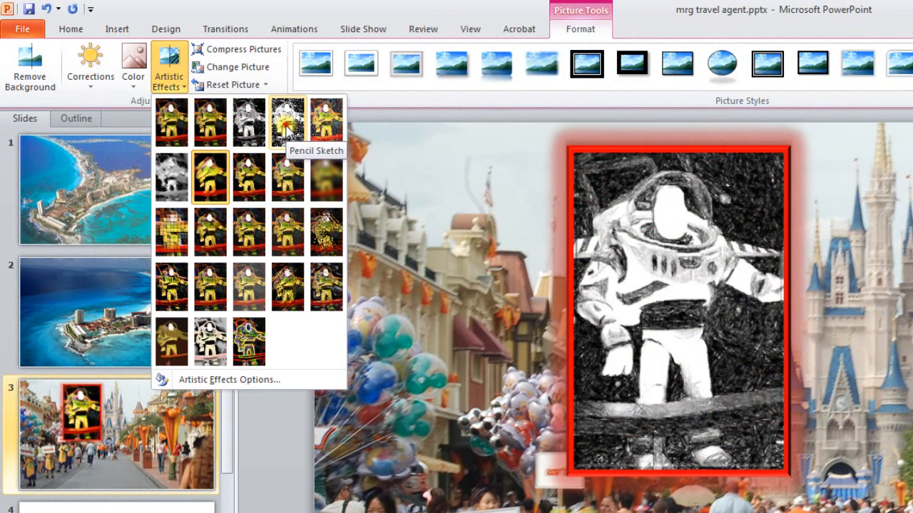
click(286, 126)
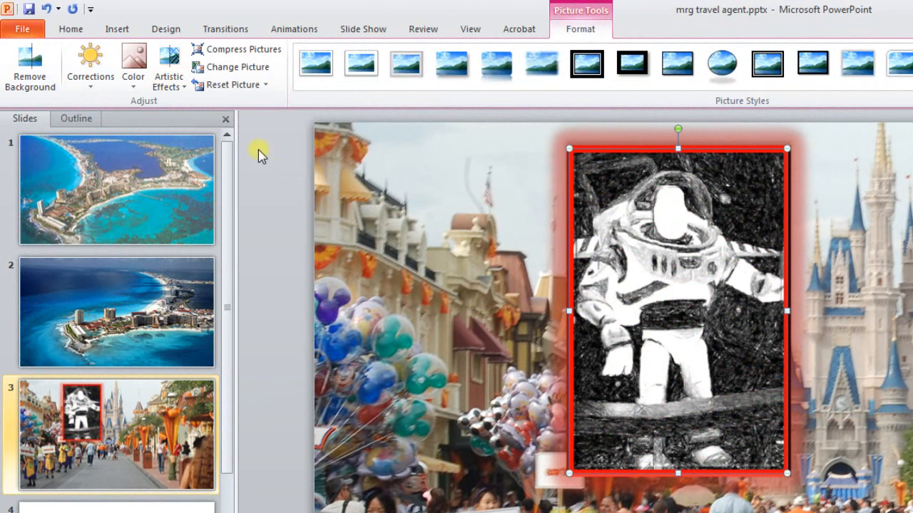
click(179, 84)
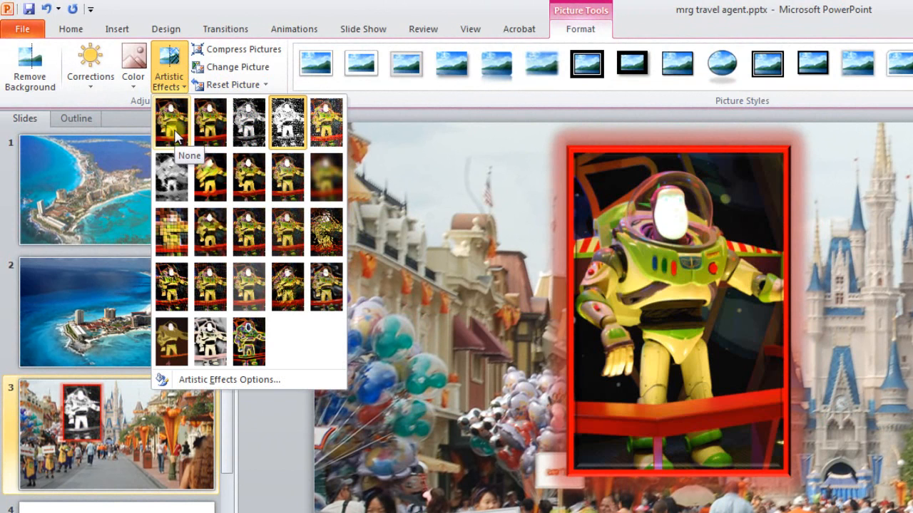
click(170, 128)
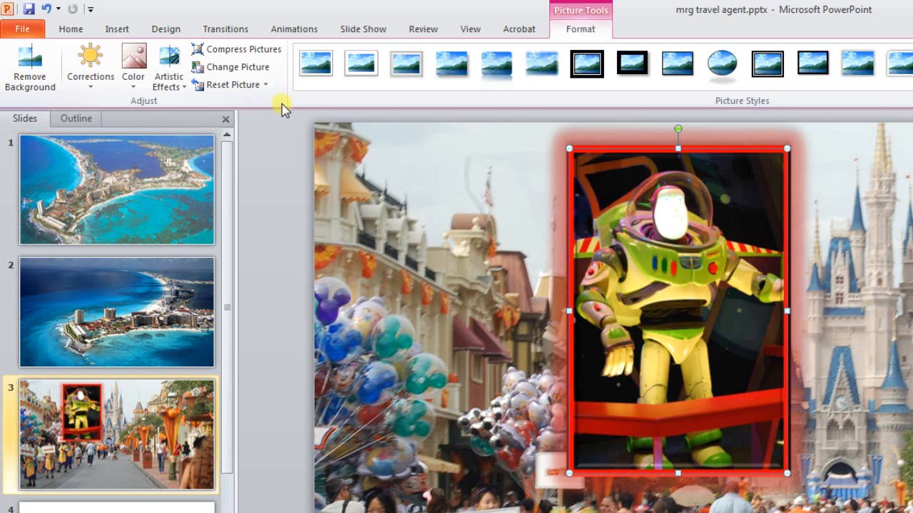
Review the reset options and the Buzz picture's detailed formatting settings for 3-D Format, 3-D Rotation, Picture Color, Crop and Shadow
click(265, 85)
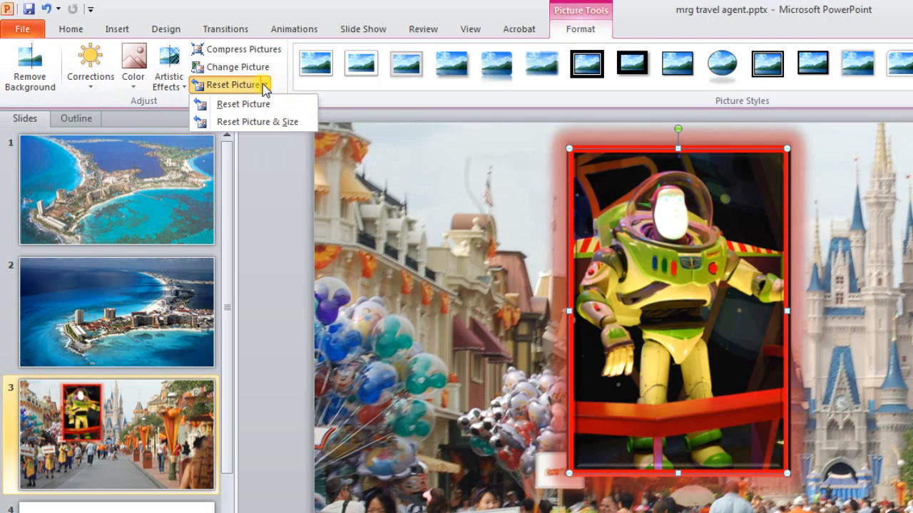
click(264, 86)
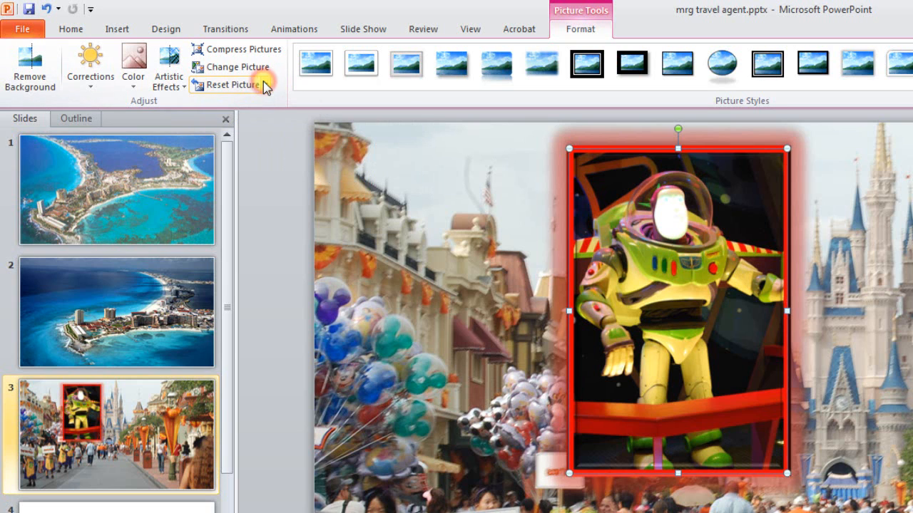
right_click(651, 257)
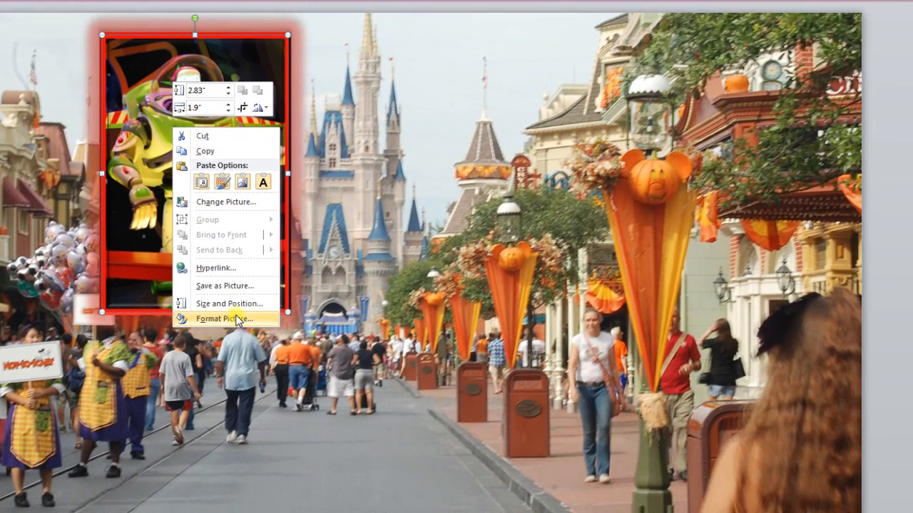
click(237, 321)
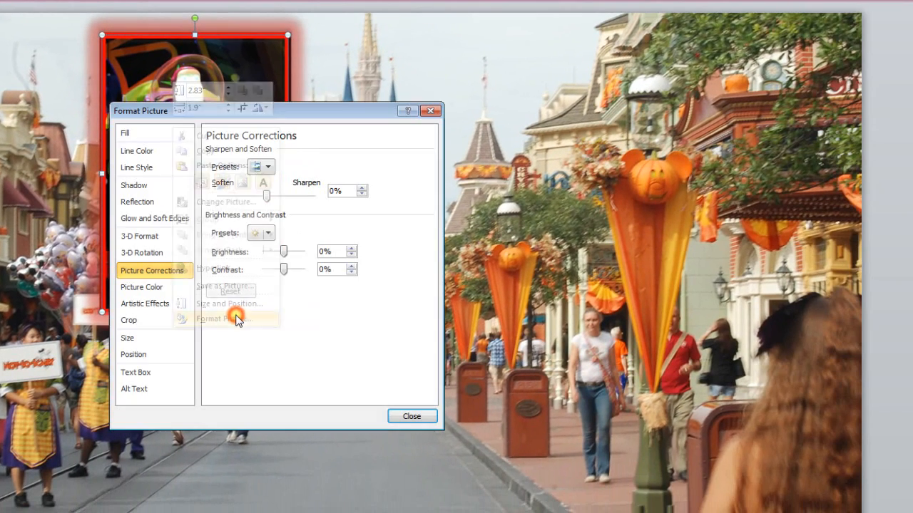
click(156, 239)
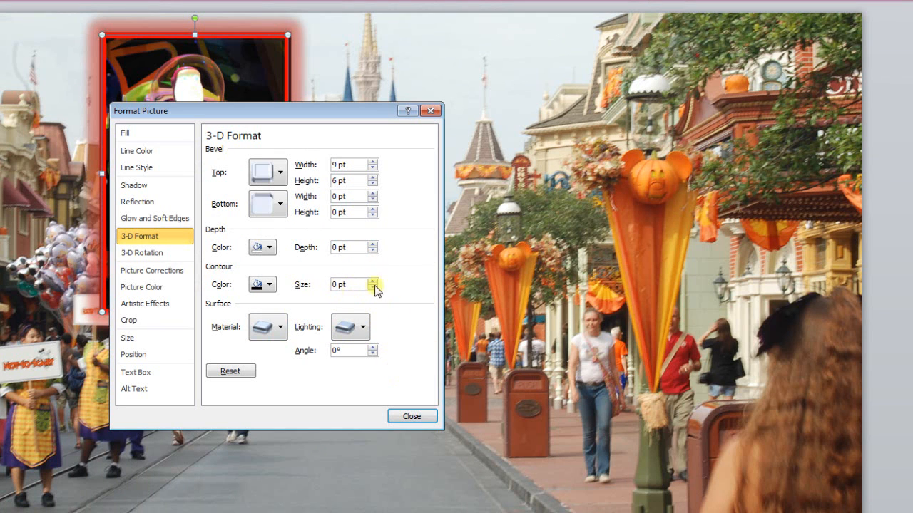
click(151, 256)
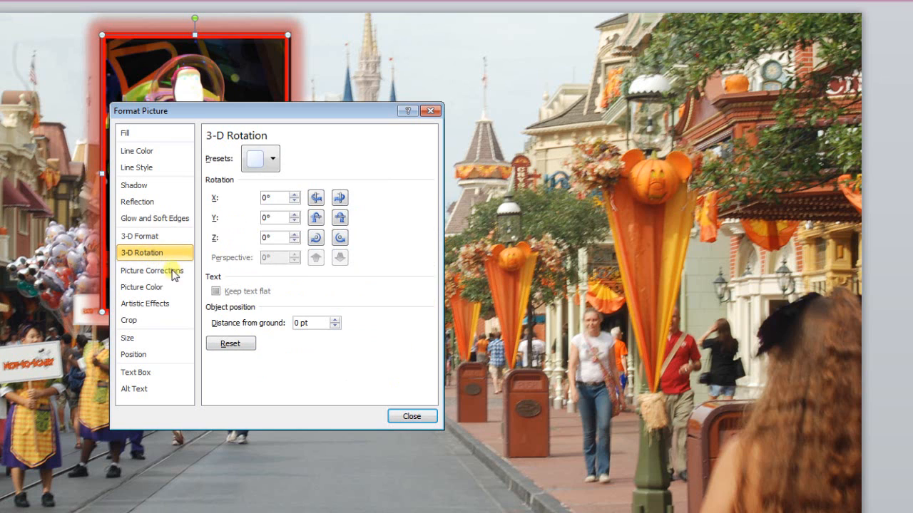
click(153, 287)
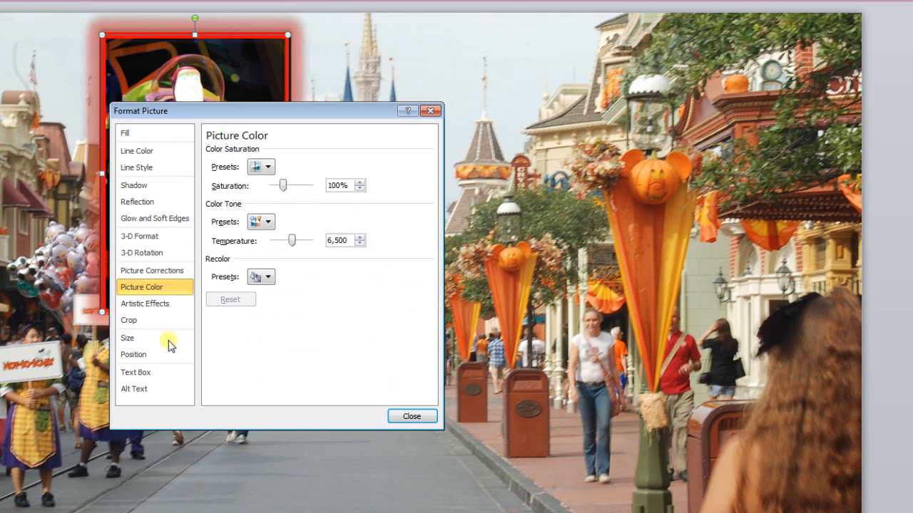
click(133, 322)
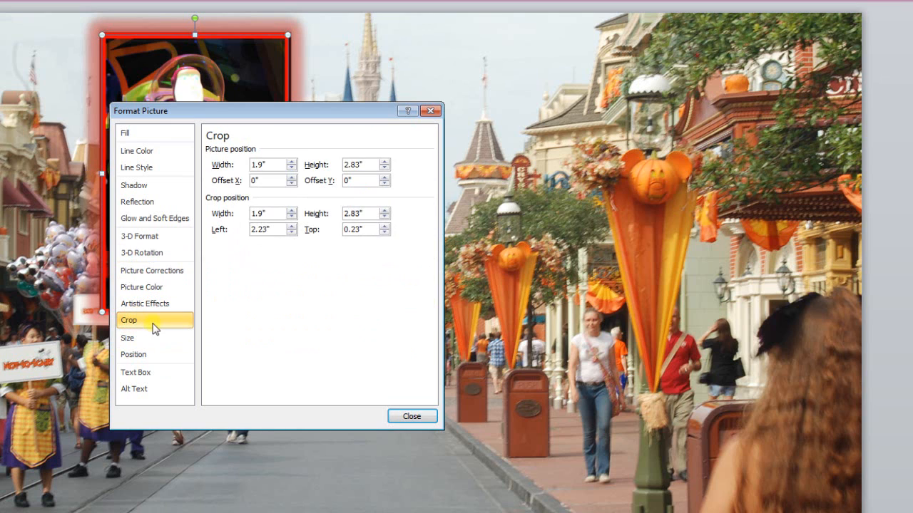
click(147, 190)
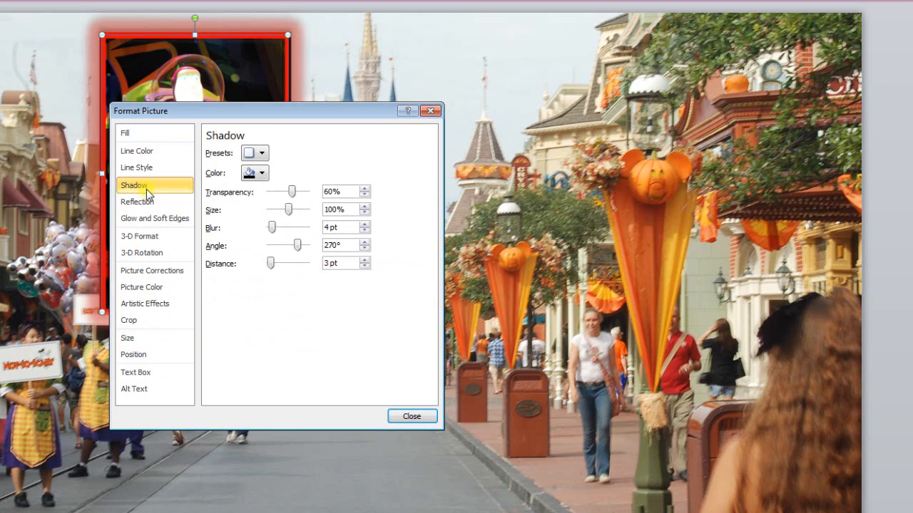
click(410, 417)
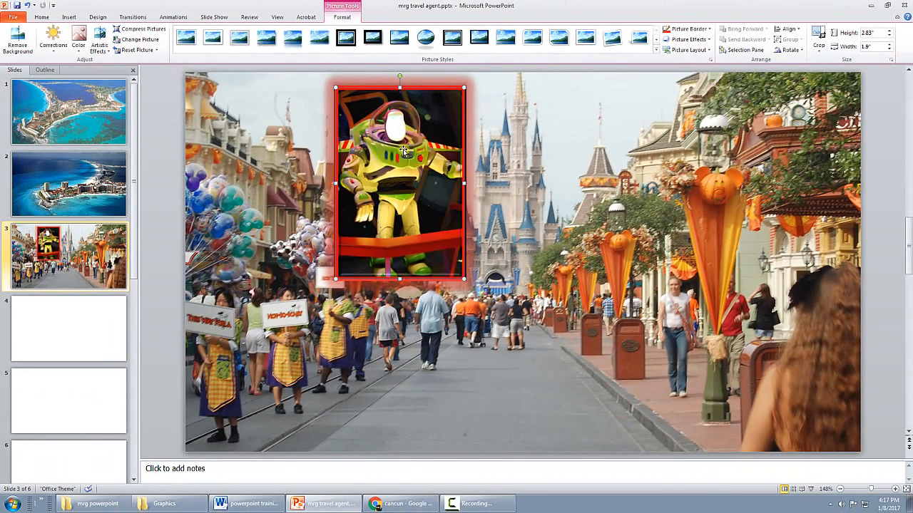
Tilt the Buzz picture slightly clockwise and place it between the balloons and the castle, clear of the castle
drag(403, 149, 415, 188)
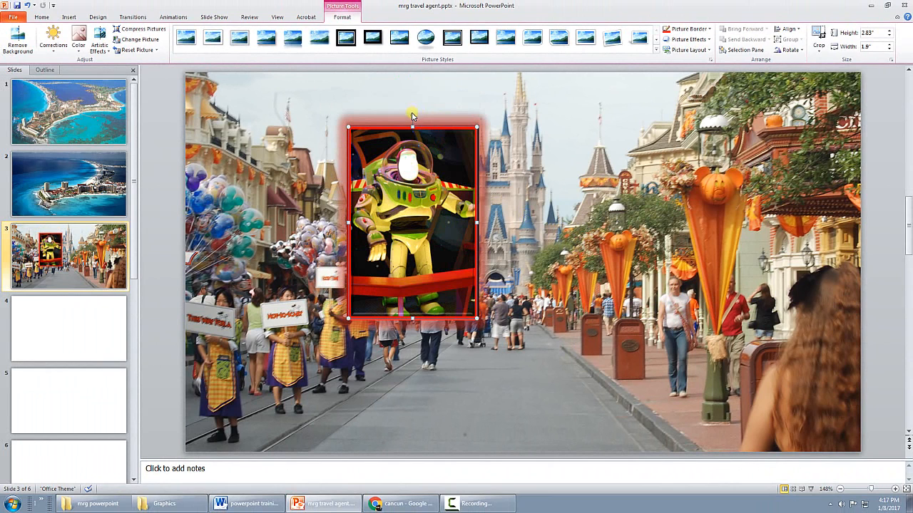
drag(412, 114, 425, 114)
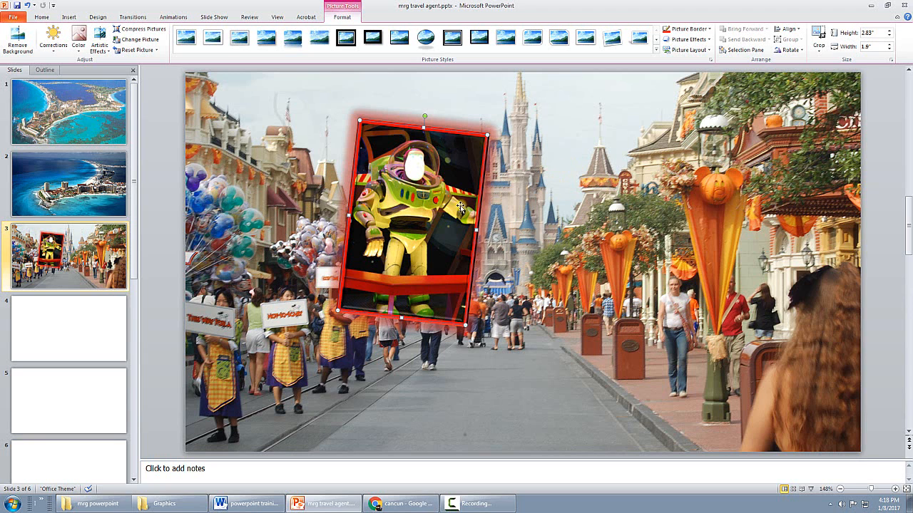
drag(442, 211, 378, 187)
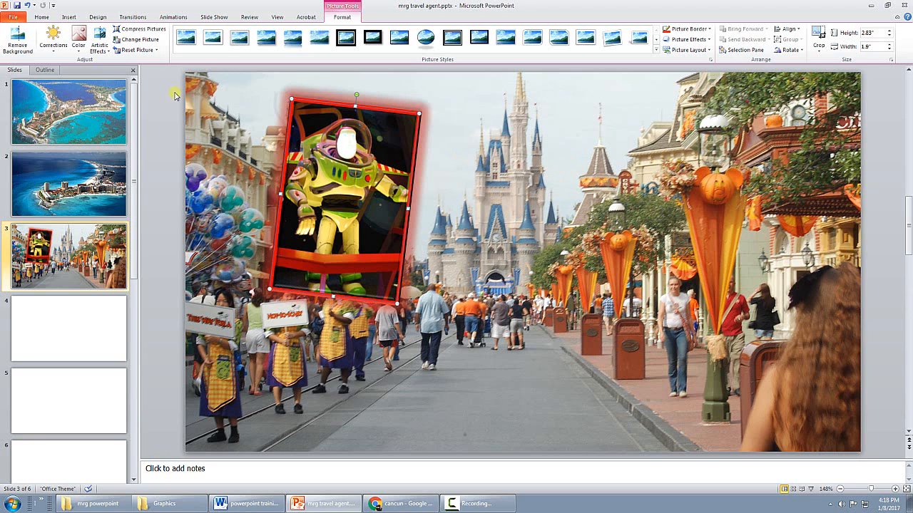
Insert the picture Big Thunder Railroad.jpg from the mrg powerpoint folder onto slide 3
click(69, 17)
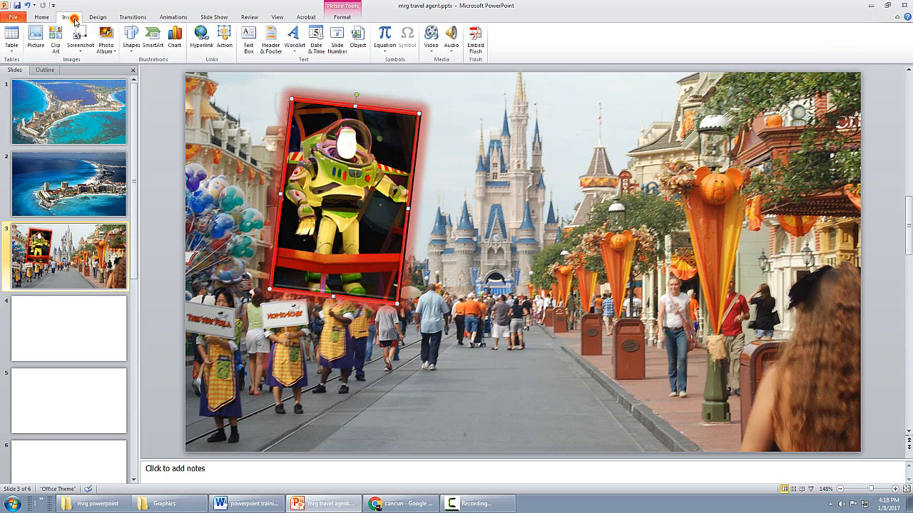
click(34, 39)
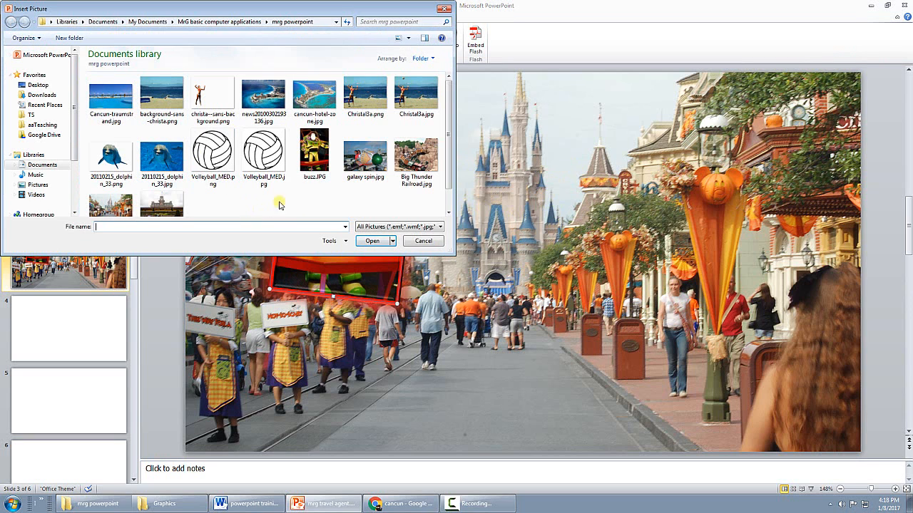
click(419, 152)
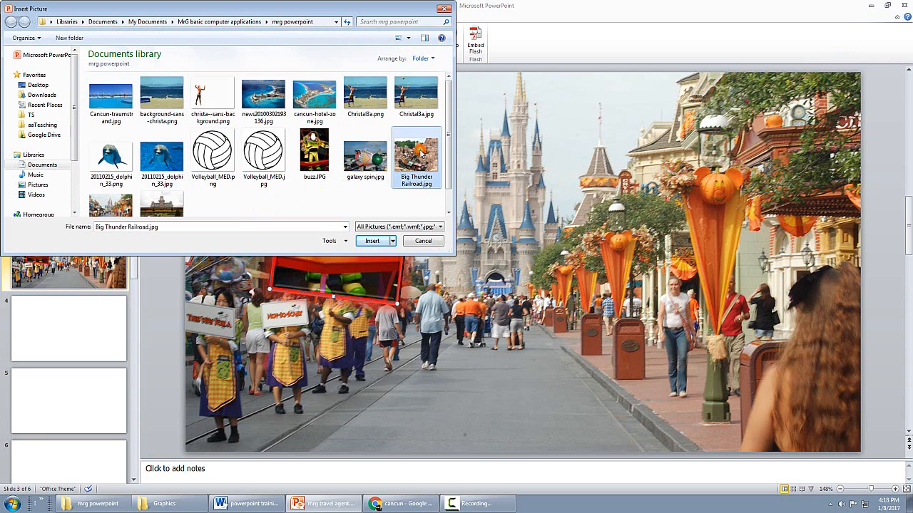
click(374, 240)
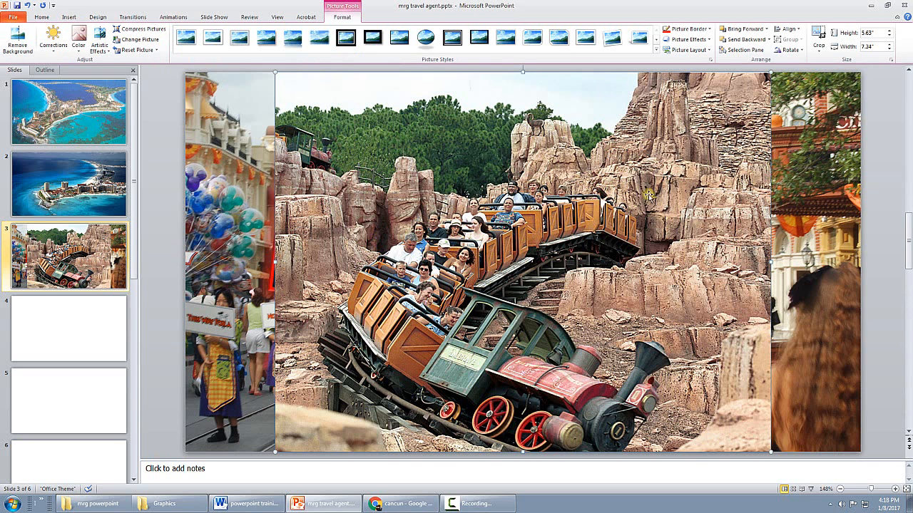
Shrink the Big Thunder Railroad picture proportionally to about 2.88" by 3.75" and move it to the right of the Buzz picture
drag(773, 69, 528, 257)
drag(463, 339, 661, 197)
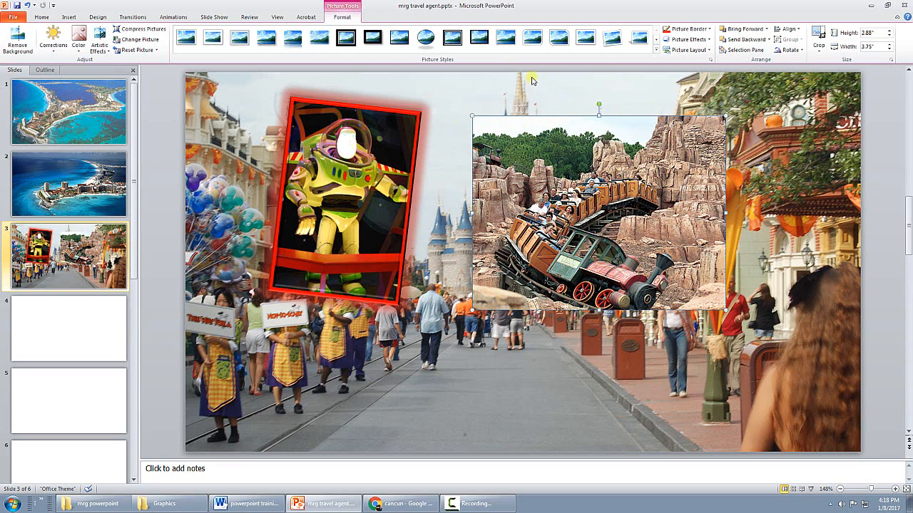
Give the Big Thunder Railroad picture a white-framed picture style with rounded diagonal corners
click(489, 41)
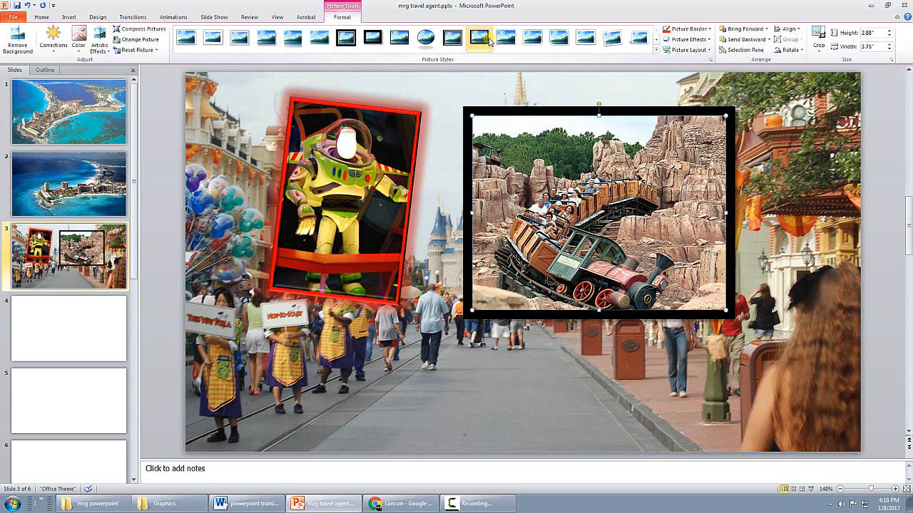
click(502, 41)
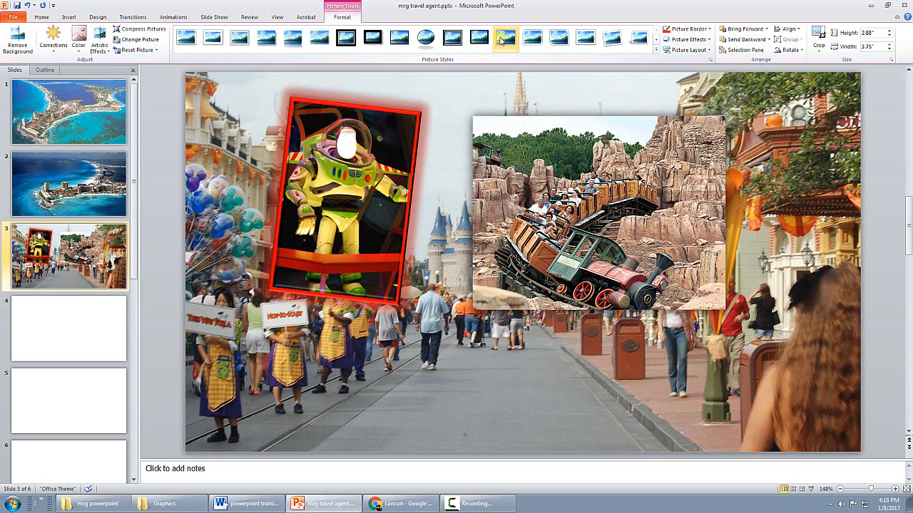
click(526, 40)
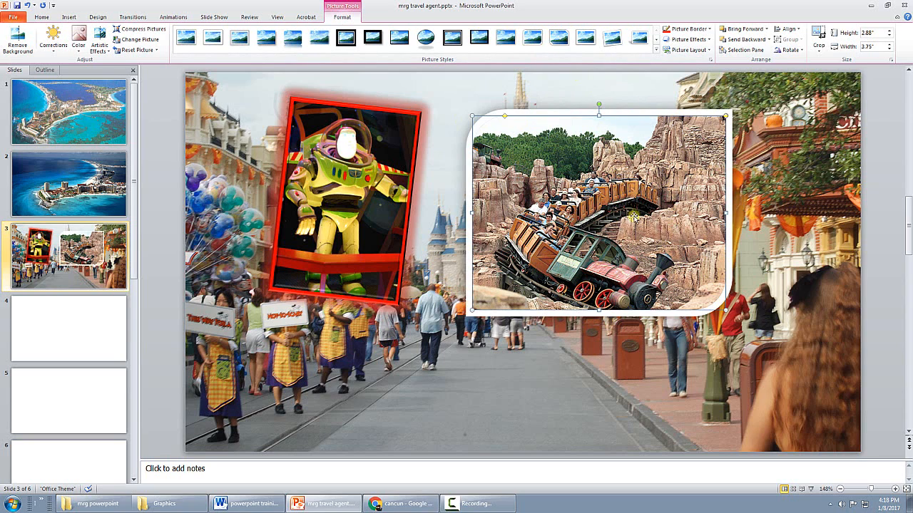
Swap the sides of the Buzz and Big Thunder Railroad pictures and position them so their adjoining edges overlap
drag(633, 217, 599, 217)
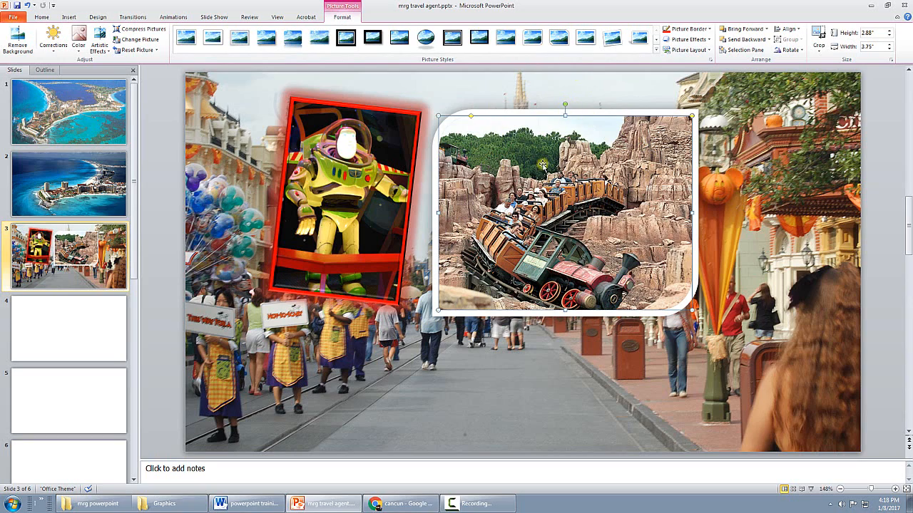
drag(310, 178, 681, 178)
drag(616, 179, 538, 178)
drag(693, 182, 645, 158)
drag(558, 186, 559, 231)
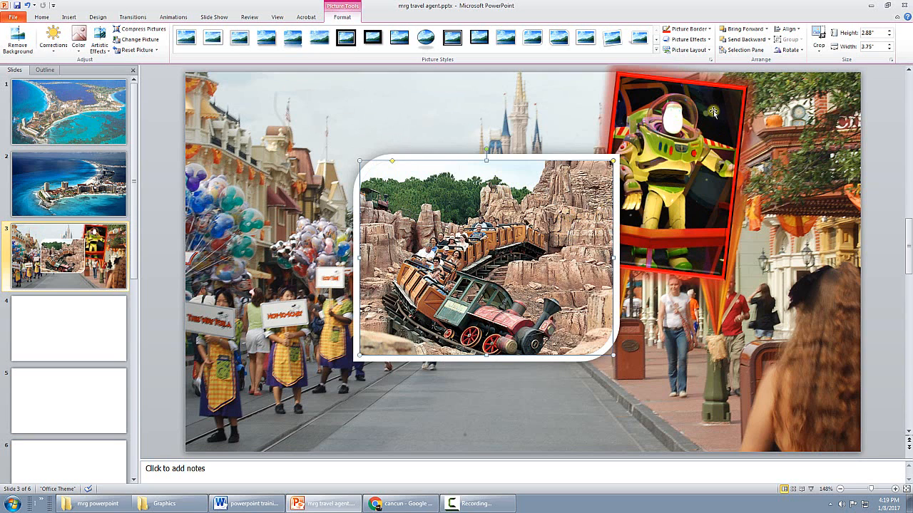
Send the Big Thunder Railroad picture to the back, behind the overlapping Buzz picture
click(769, 40)
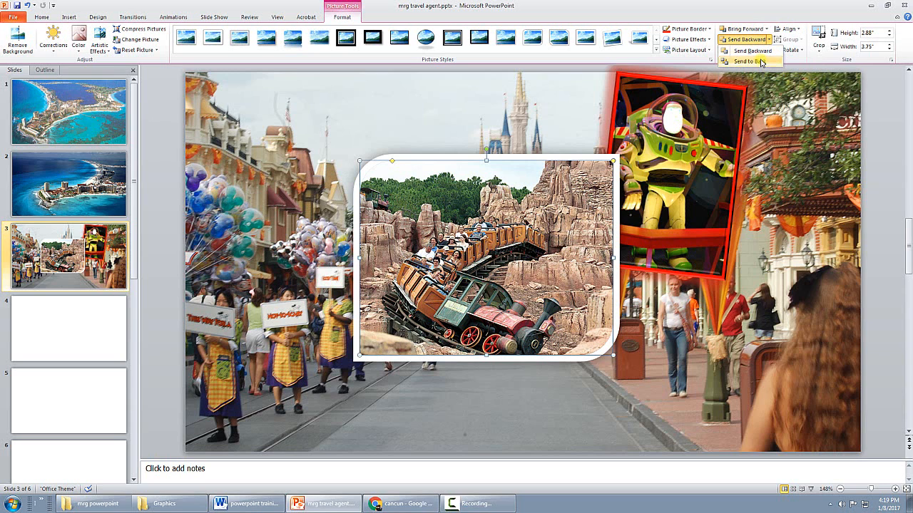
click(758, 62)
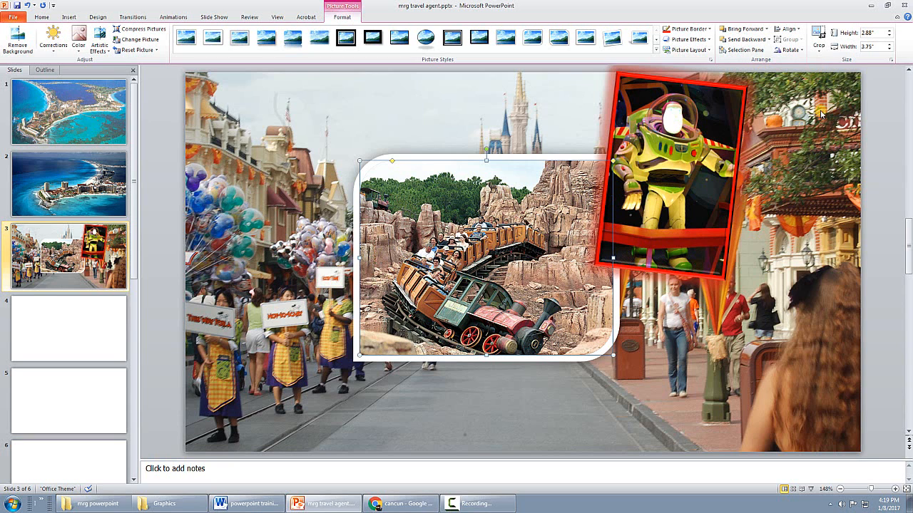
click(824, 54)
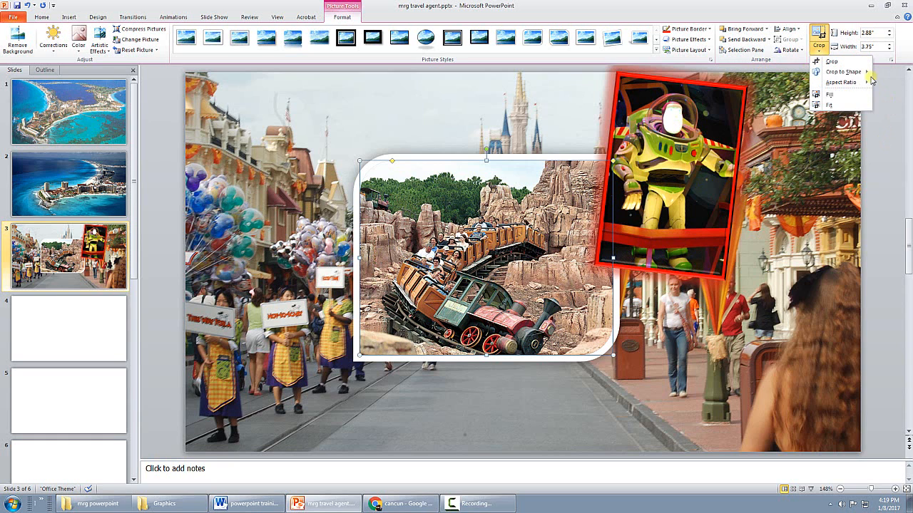
click(820, 50)
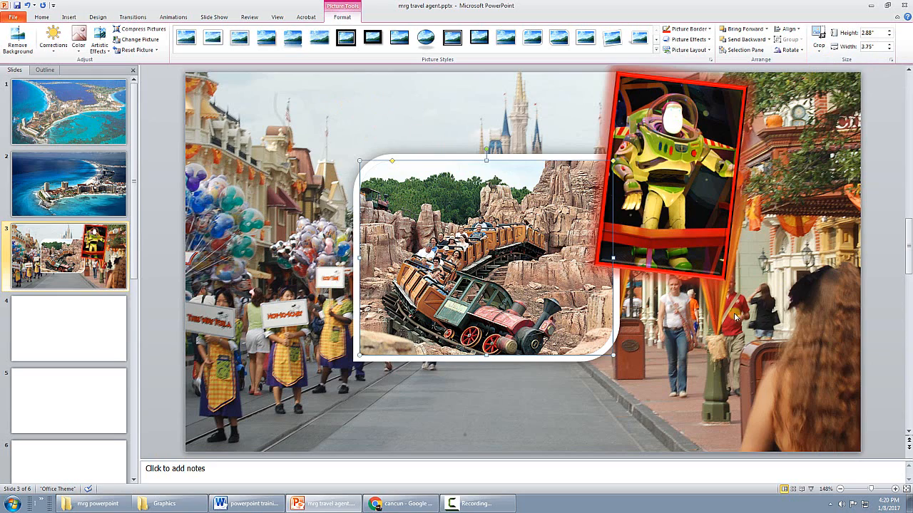
Separate the pictures, placing Big Thunder Railroad left of the castle above the parade and Buzz over the buildings on the far right
drag(536, 238, 407, 170)
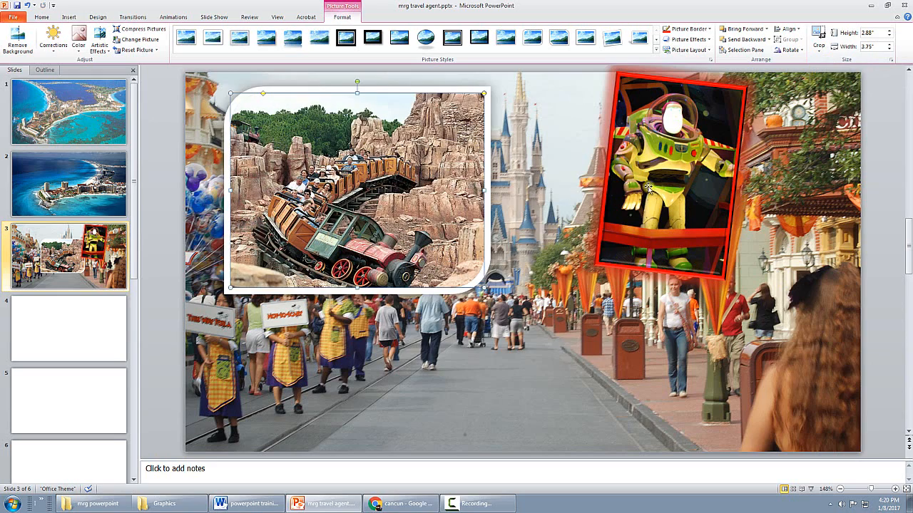
click(676, 194)
drag(676, 194, 752, 210)
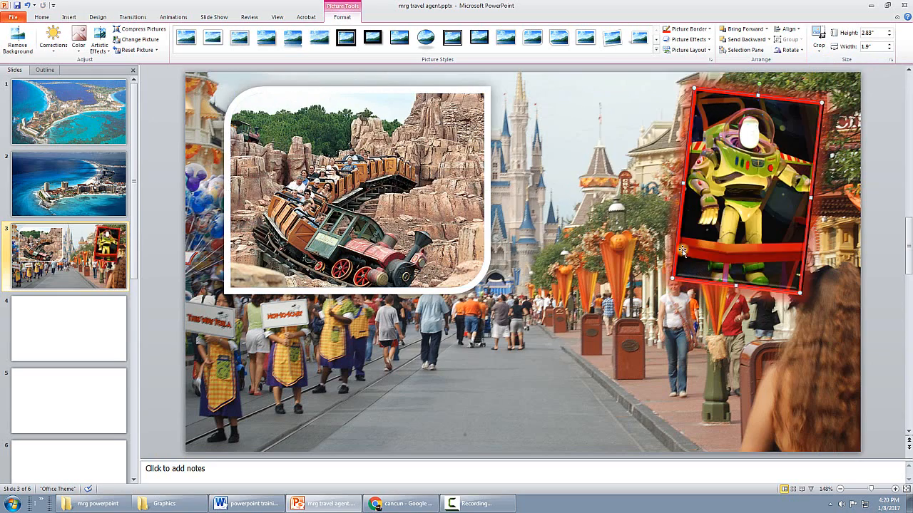